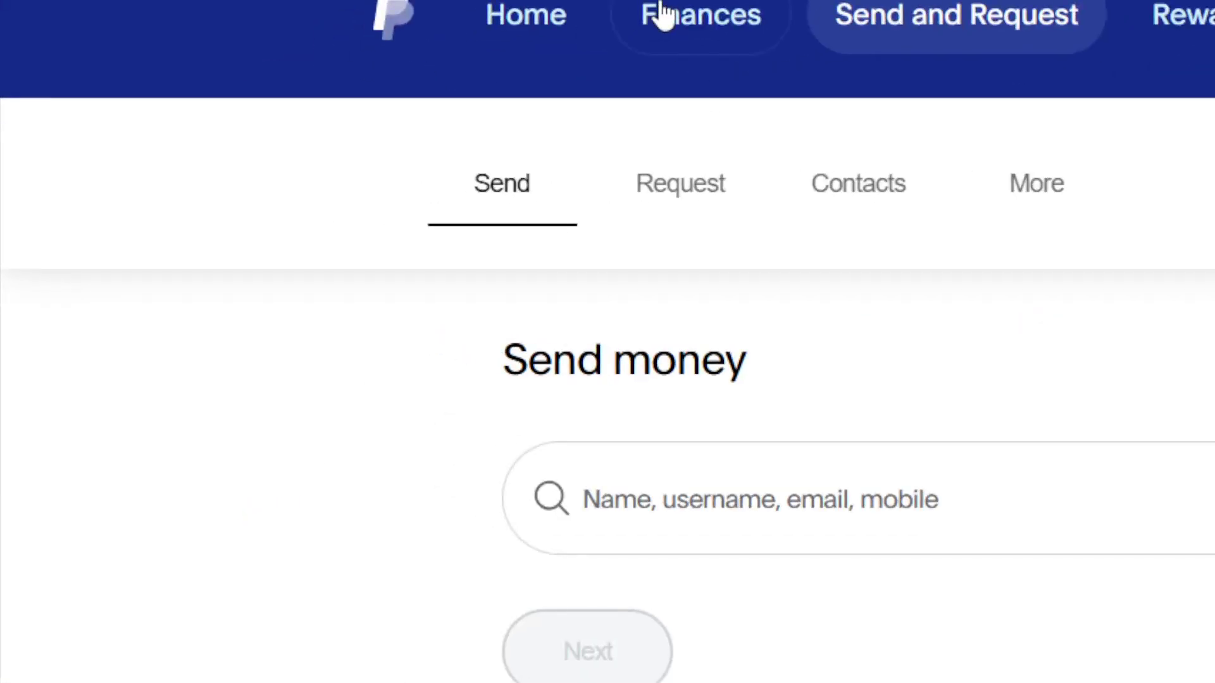
- Open Finances' Crypto tab and scroll to the Buy, sell, and hold crypto price list
click(696, 21)
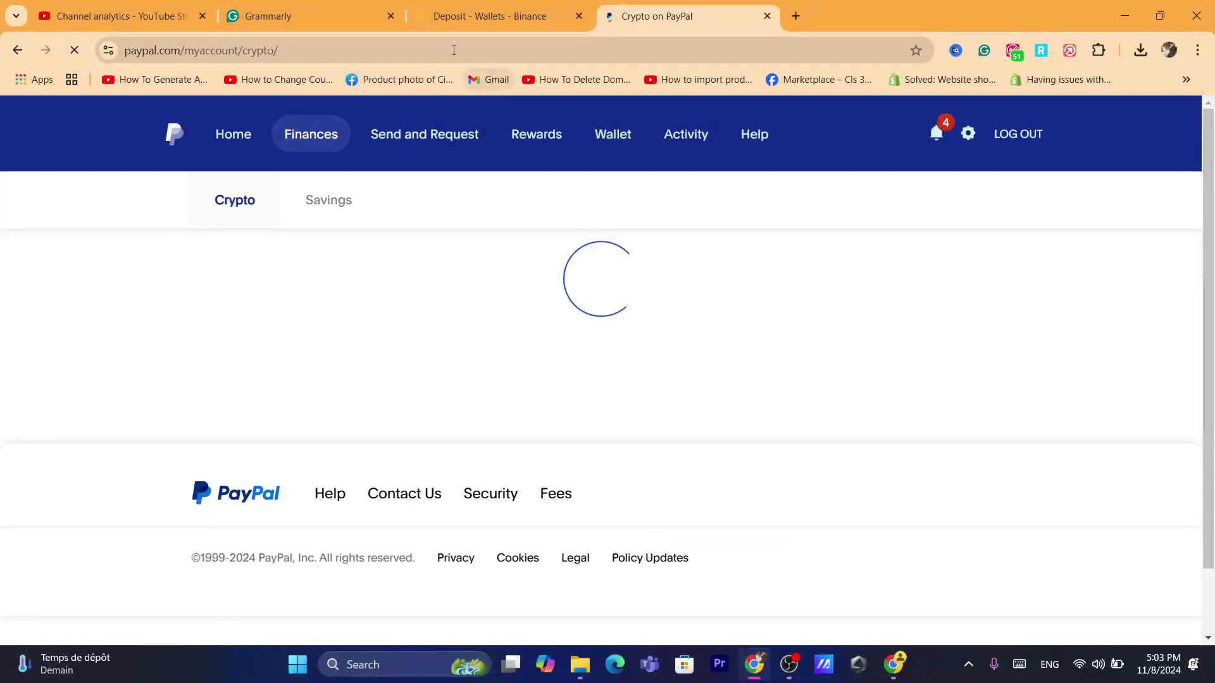
click(454, 50)
text(shopify.com)
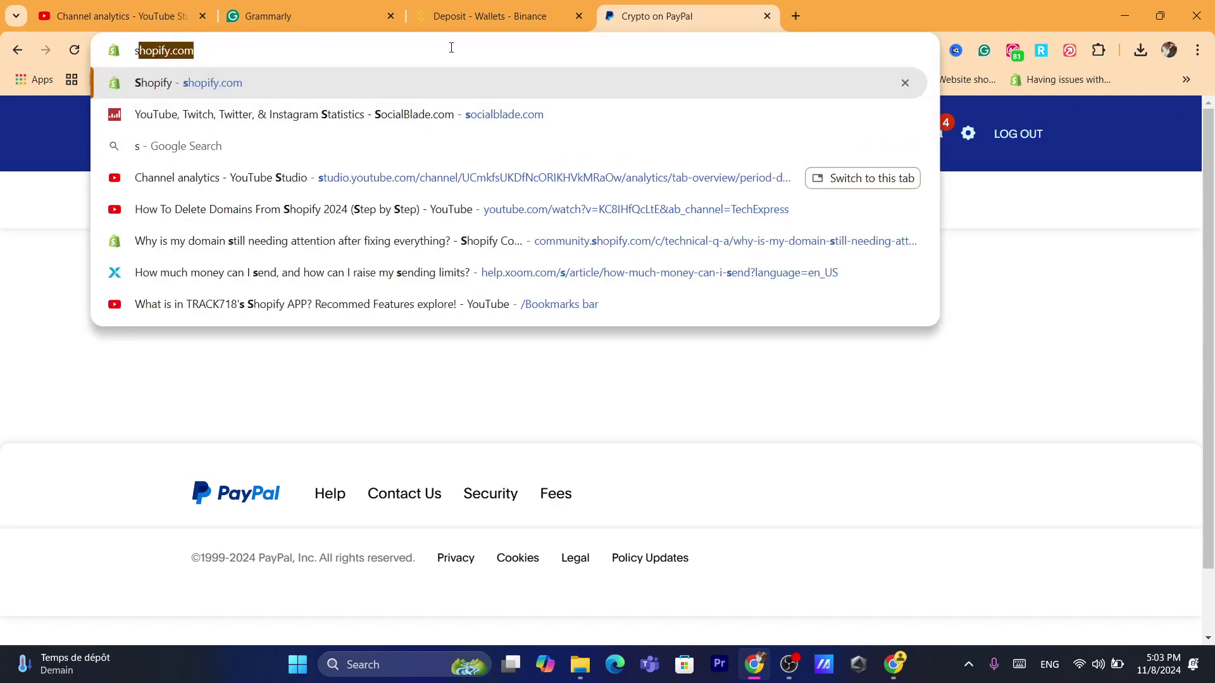
key(Return)
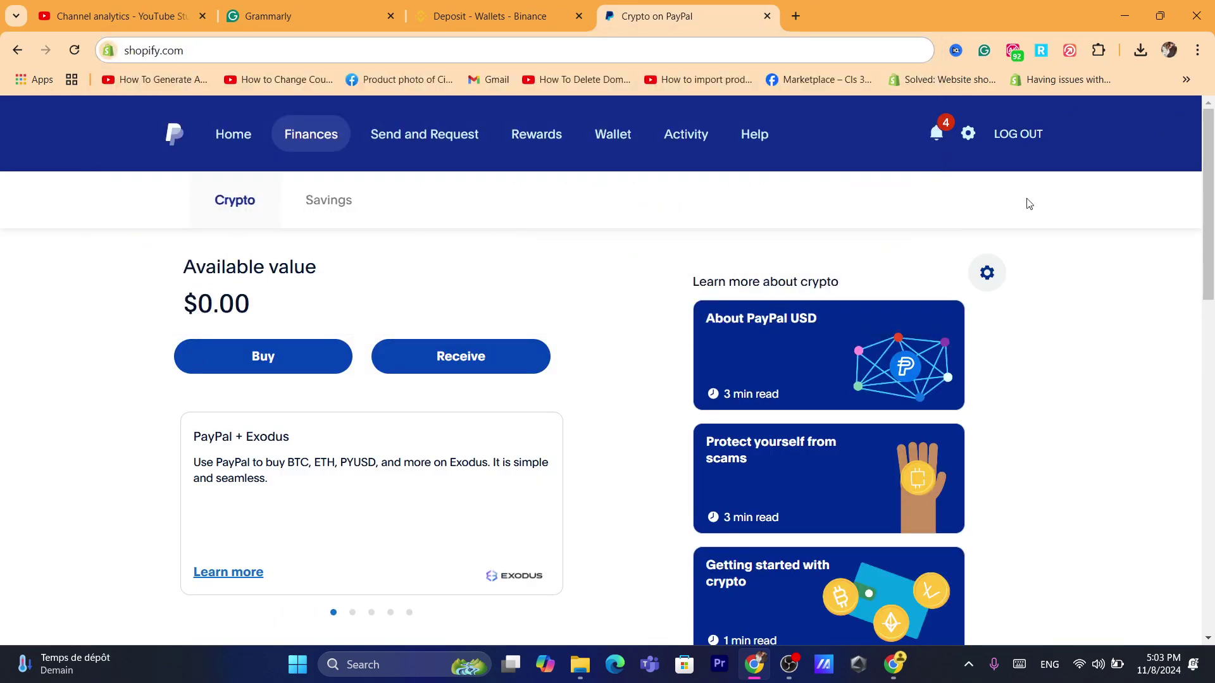
scroll(539, 276, down, 7)
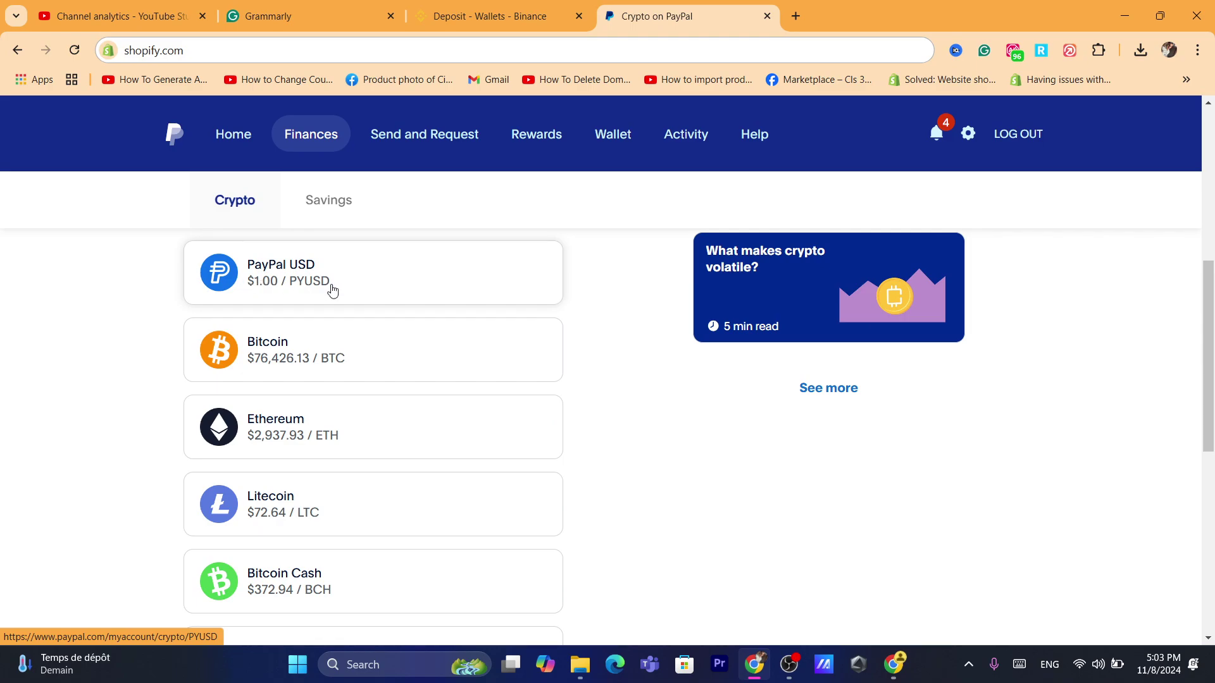
scroll(1212, 300, up, 1)
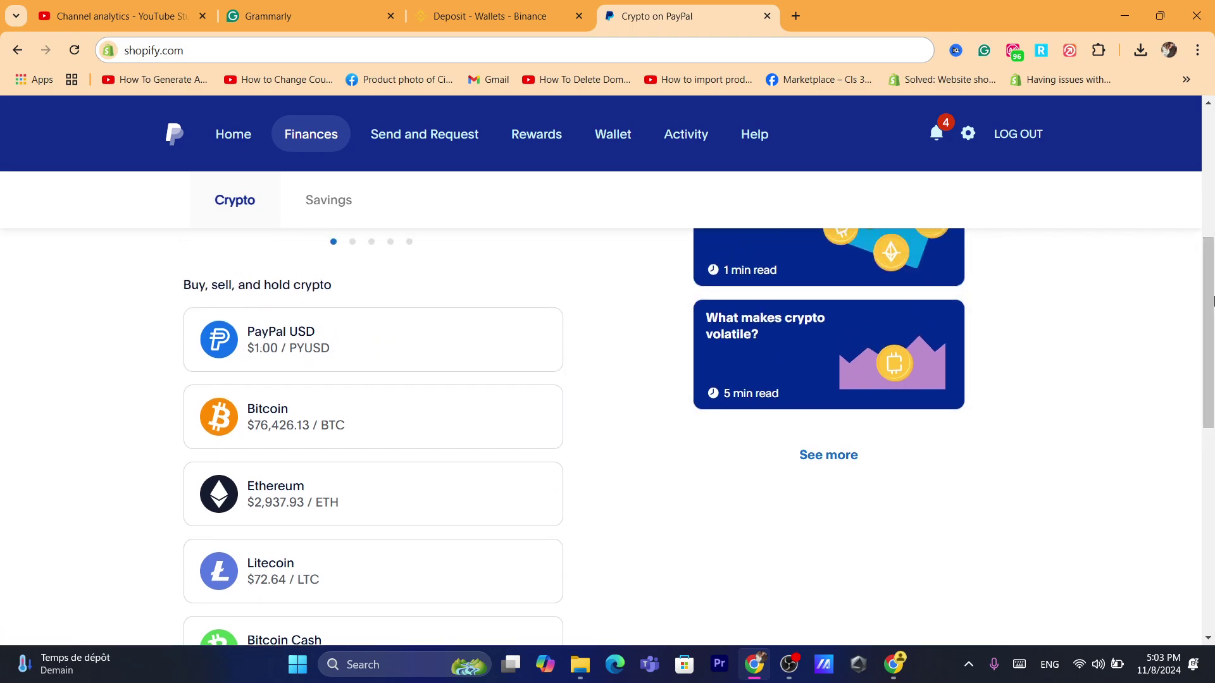
drag(1212, 300, 1201, 332)
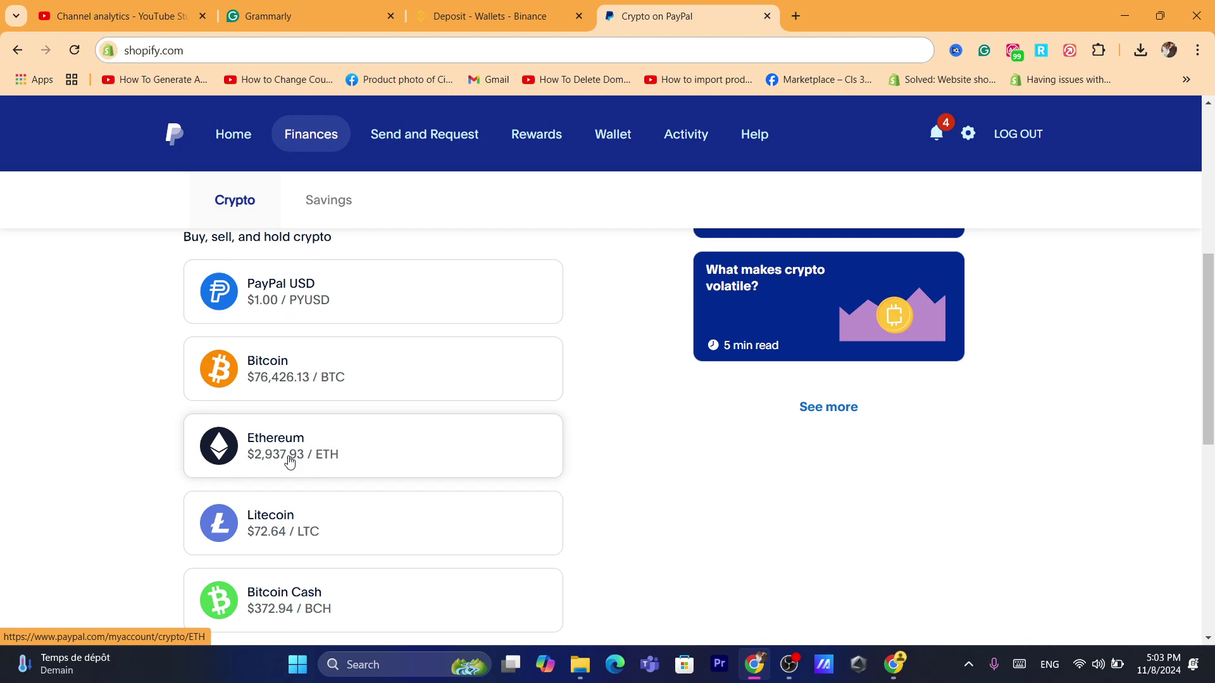
scroll(595, 290, down, 1)
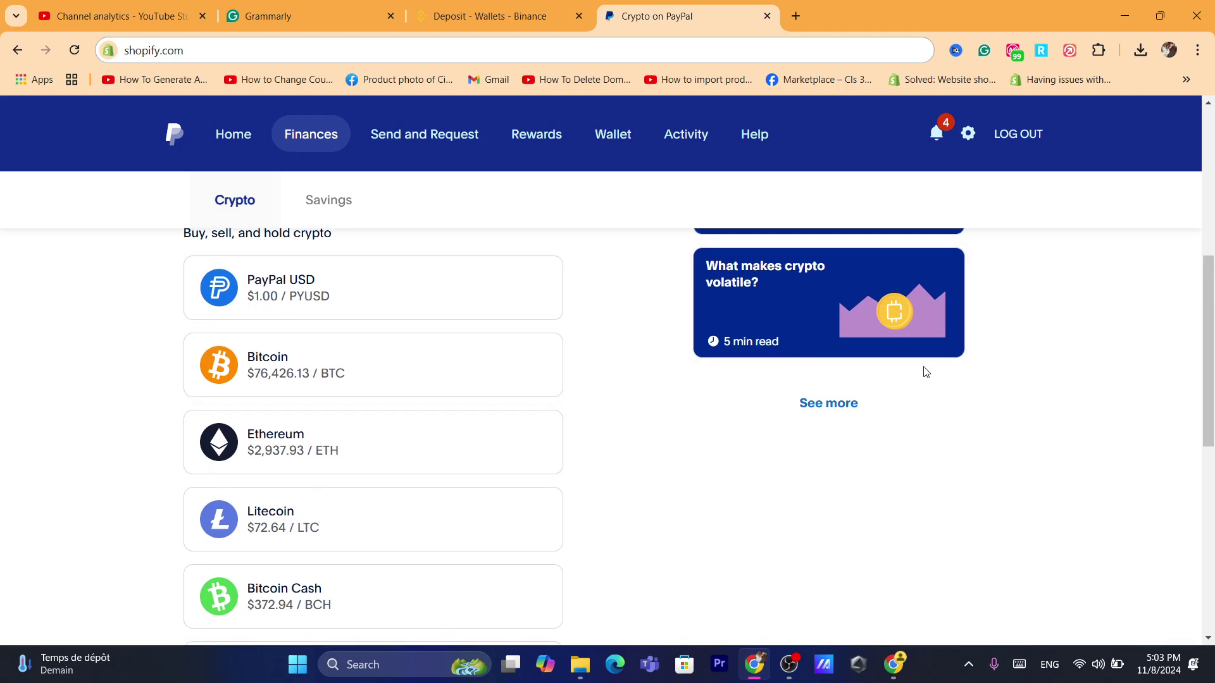
drag(1210, 342, 1209, 359)
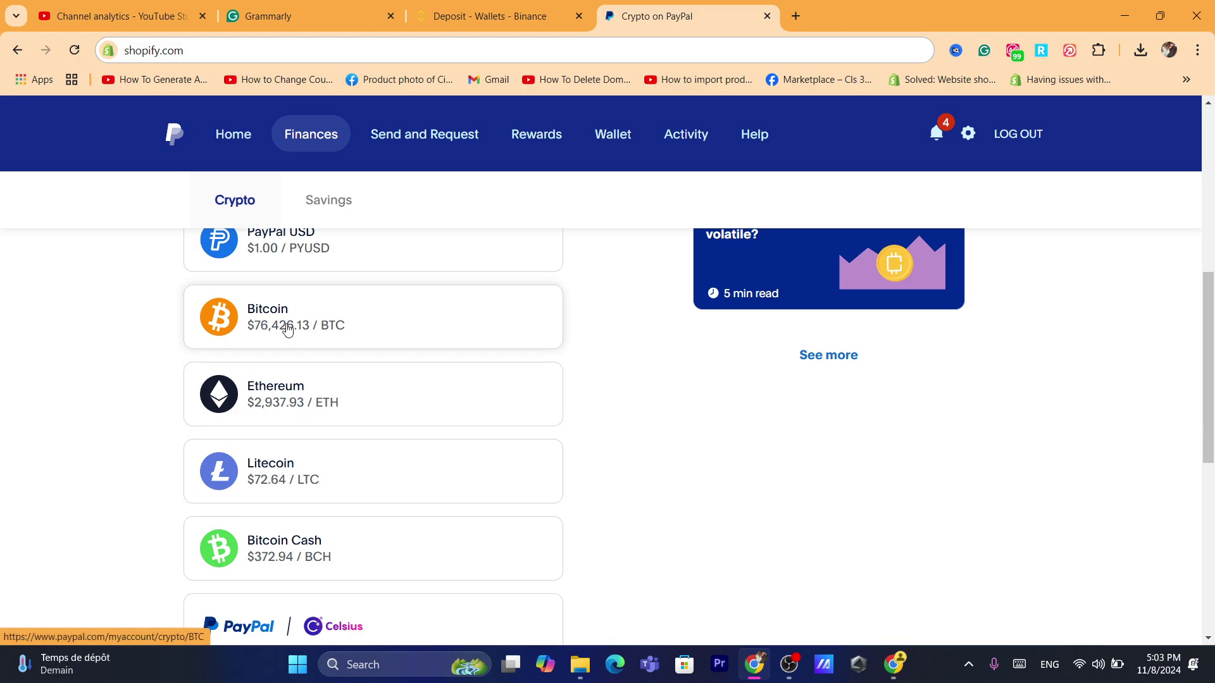
drag(1209, 335, 1208, 319)
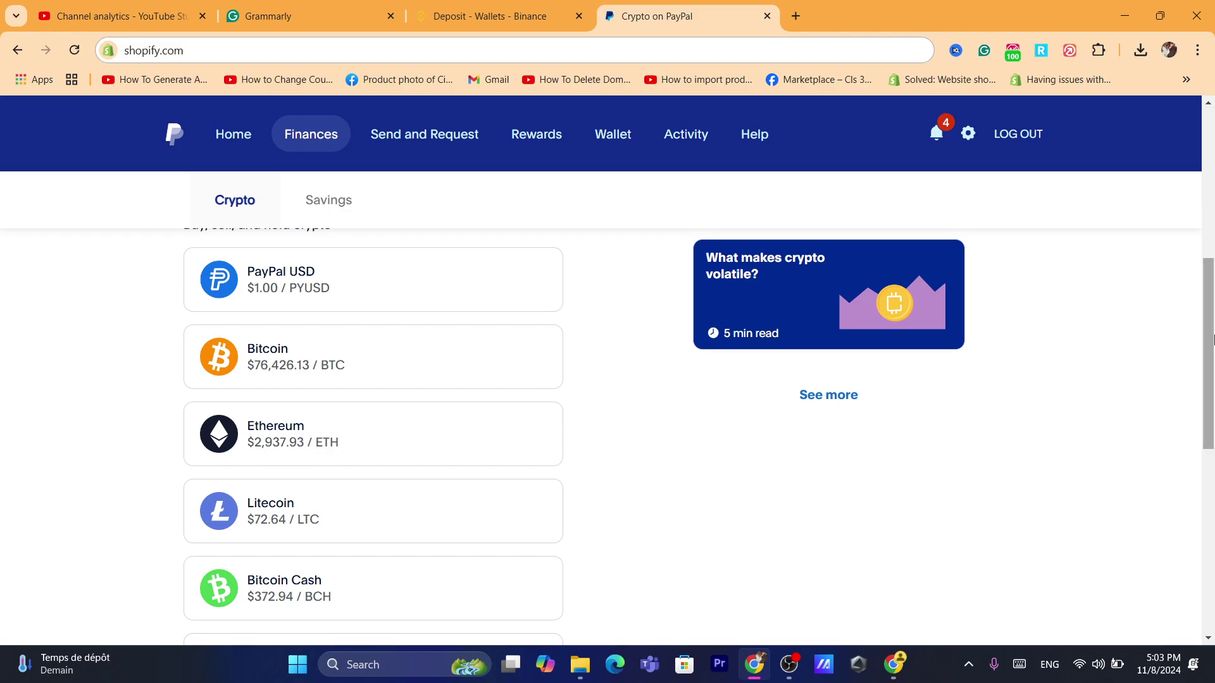
drag(1208, 317, 1209, 305)
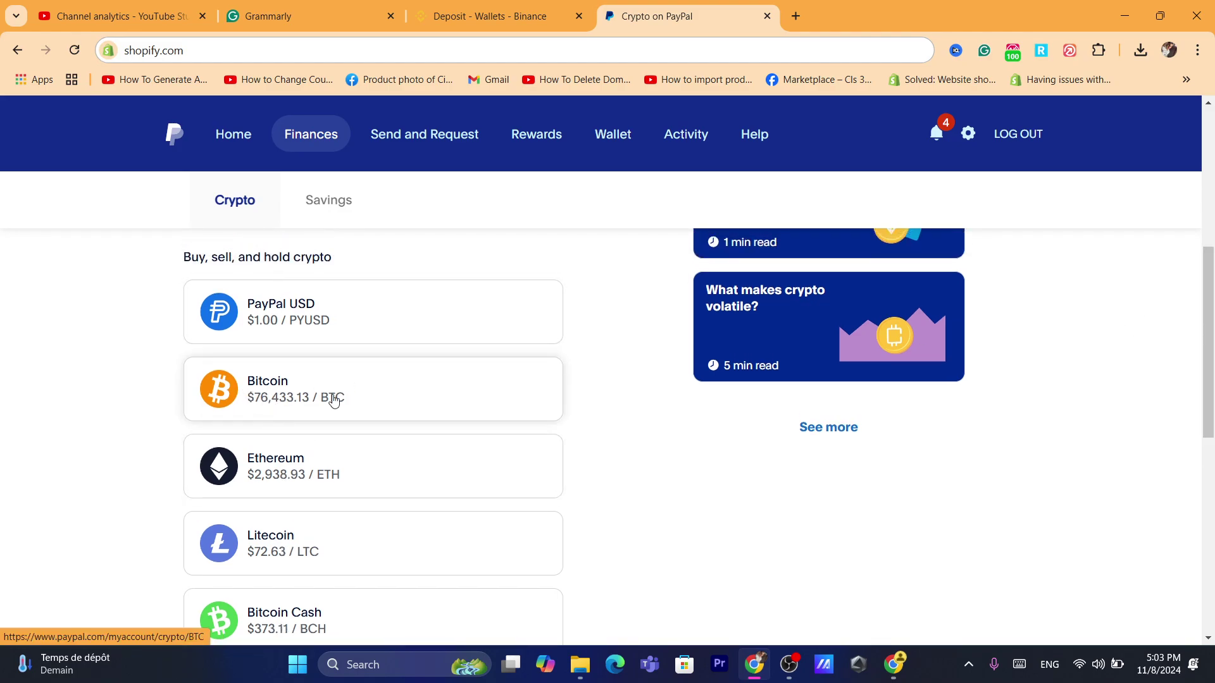
- View PayPal's Bitcoin page, then go back to the crypto list
click(297, 390)
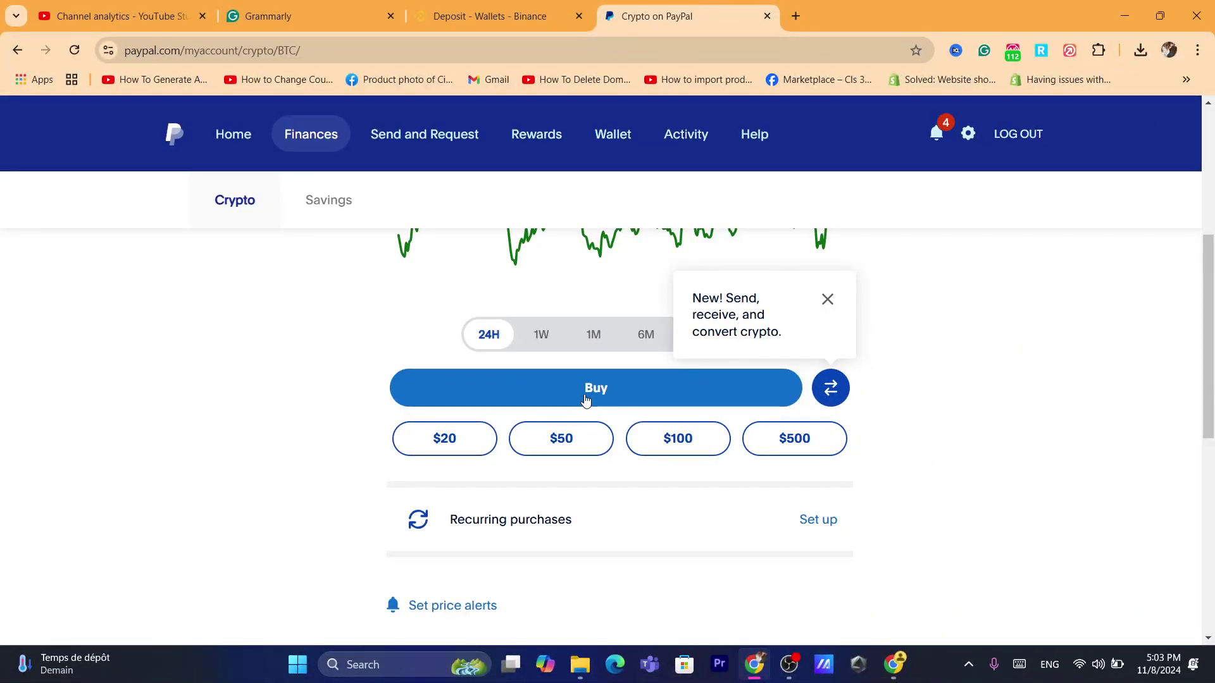
click(470, 45)
text(s)
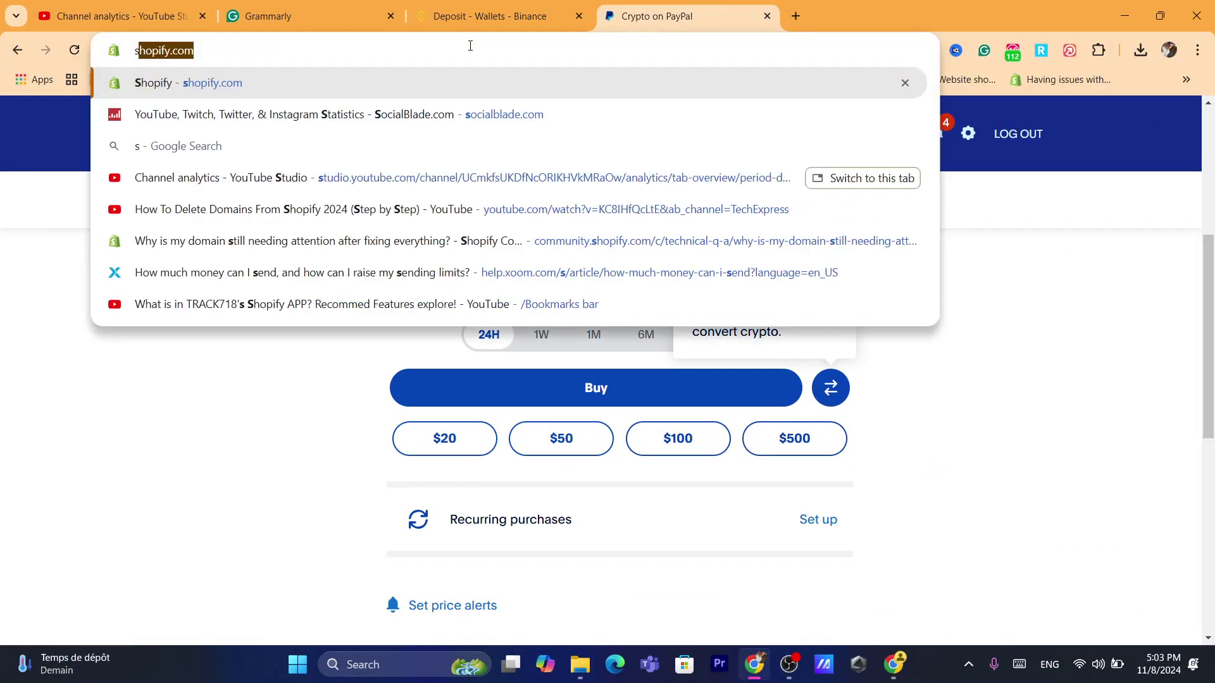
key(alt+Left)
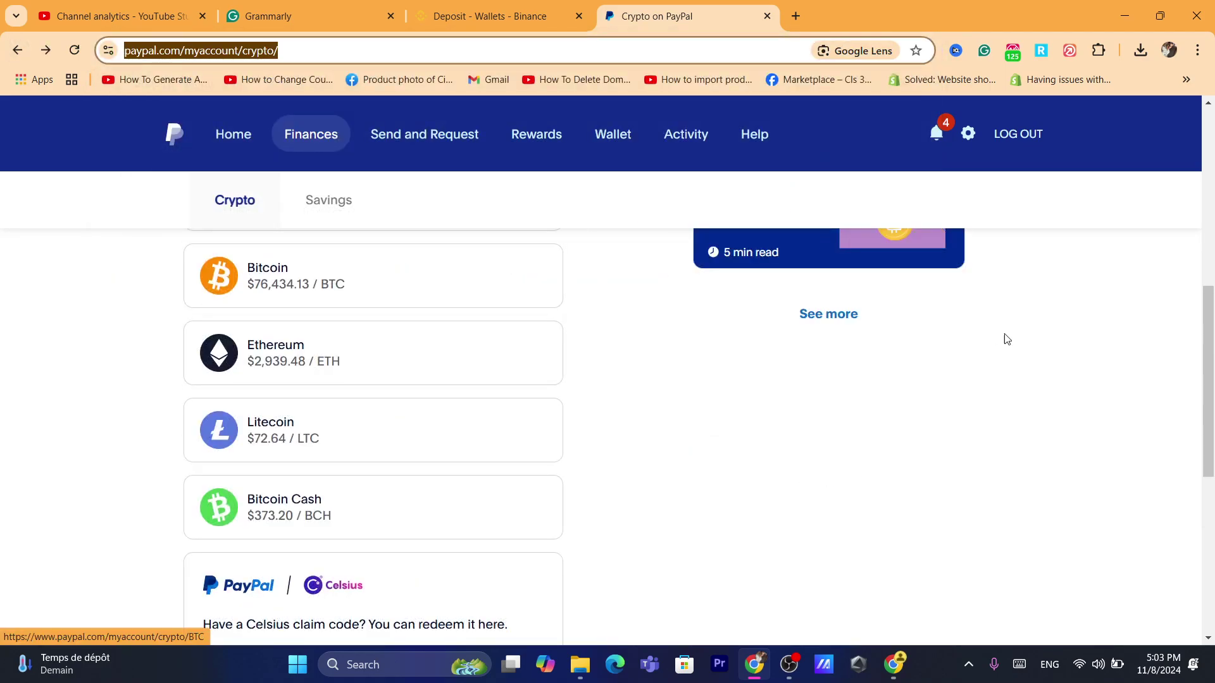
- Switch over to the Binance Deposit Crypto page
click(1211, 351)
scroll(1211, 351, up, 1)
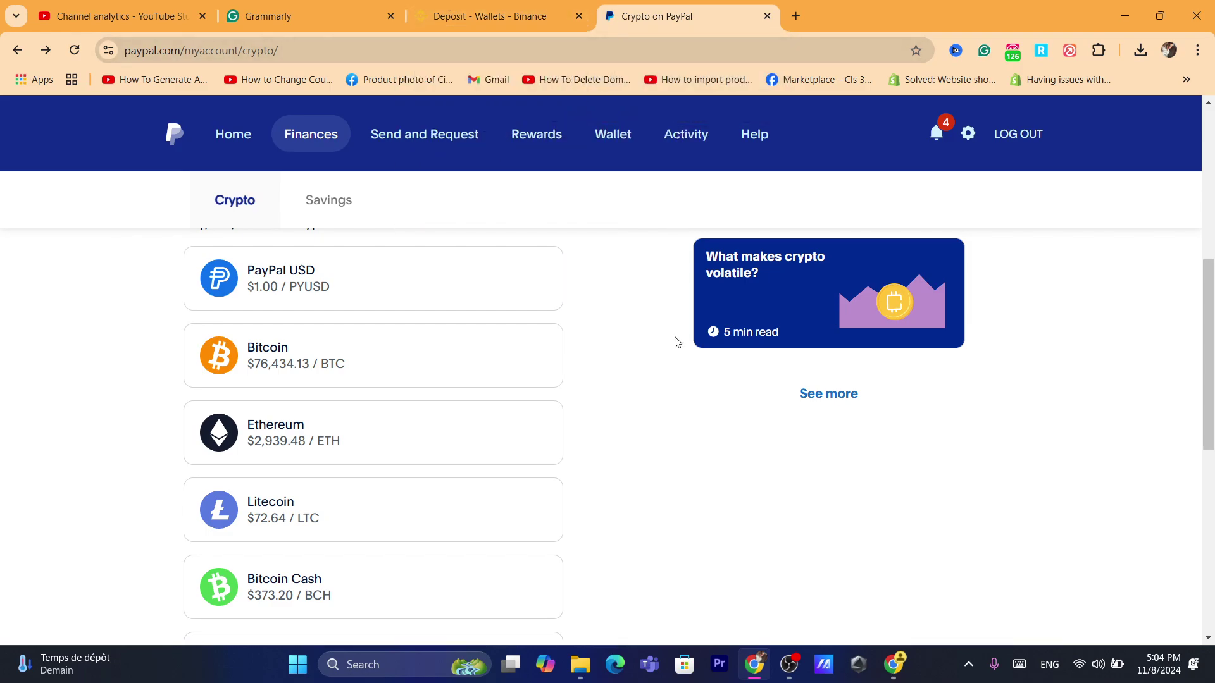
click(563, 10)
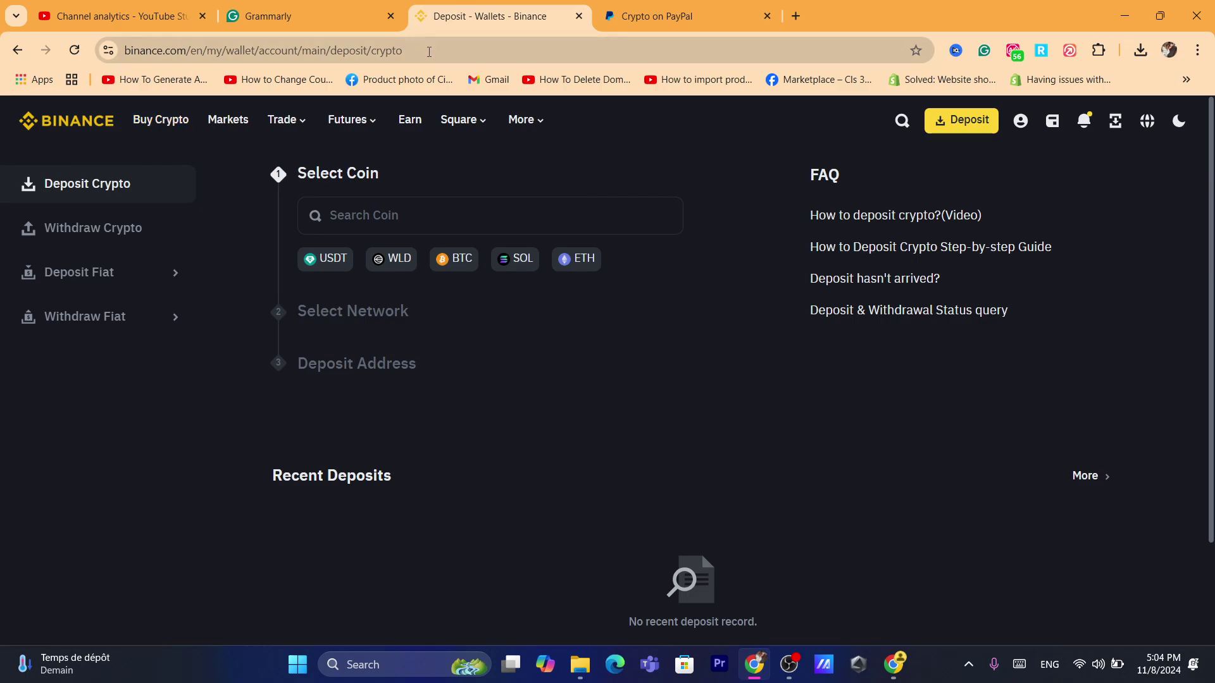
- Bring up Binance's Deposit Crypto coin list, then return to PayPal's crypto page
click(959, 120)
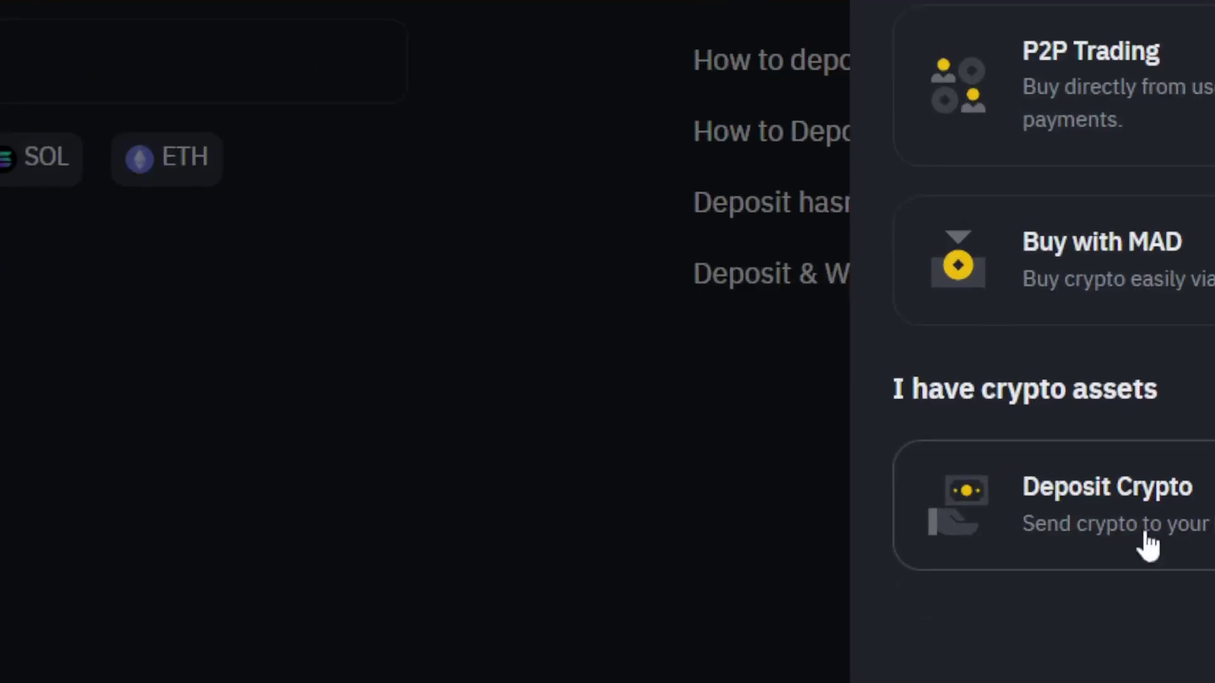
click(1100, 511)
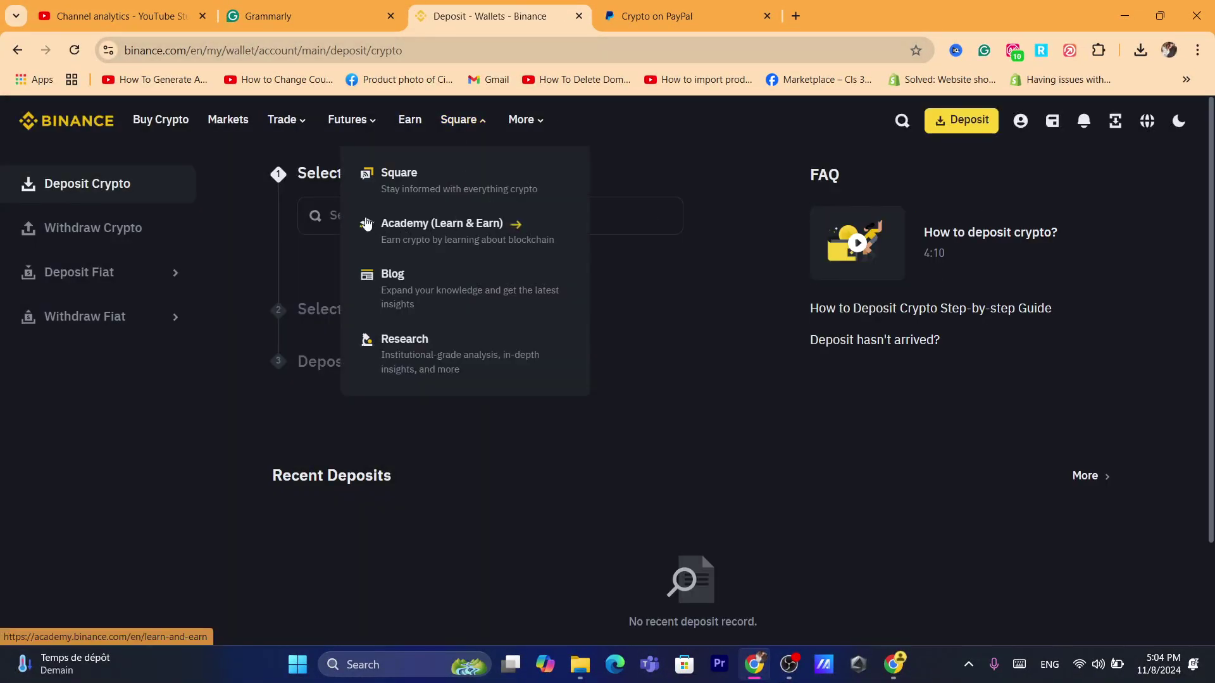
click(388, 213)
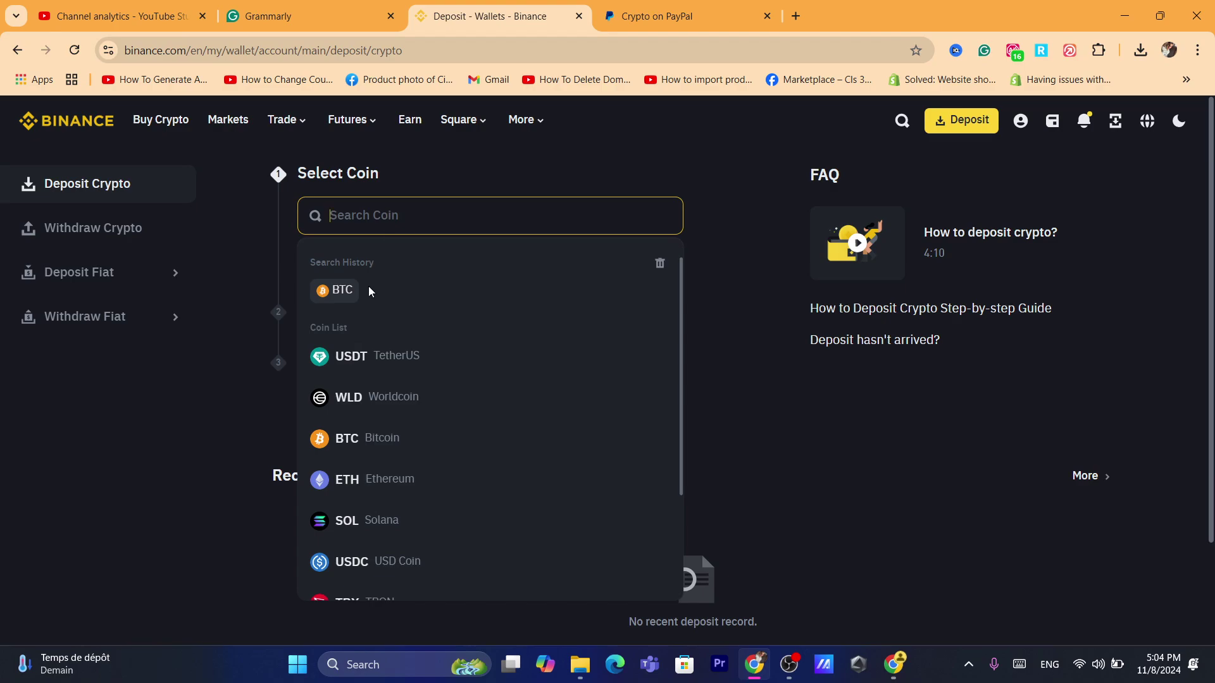
click(664, 7)
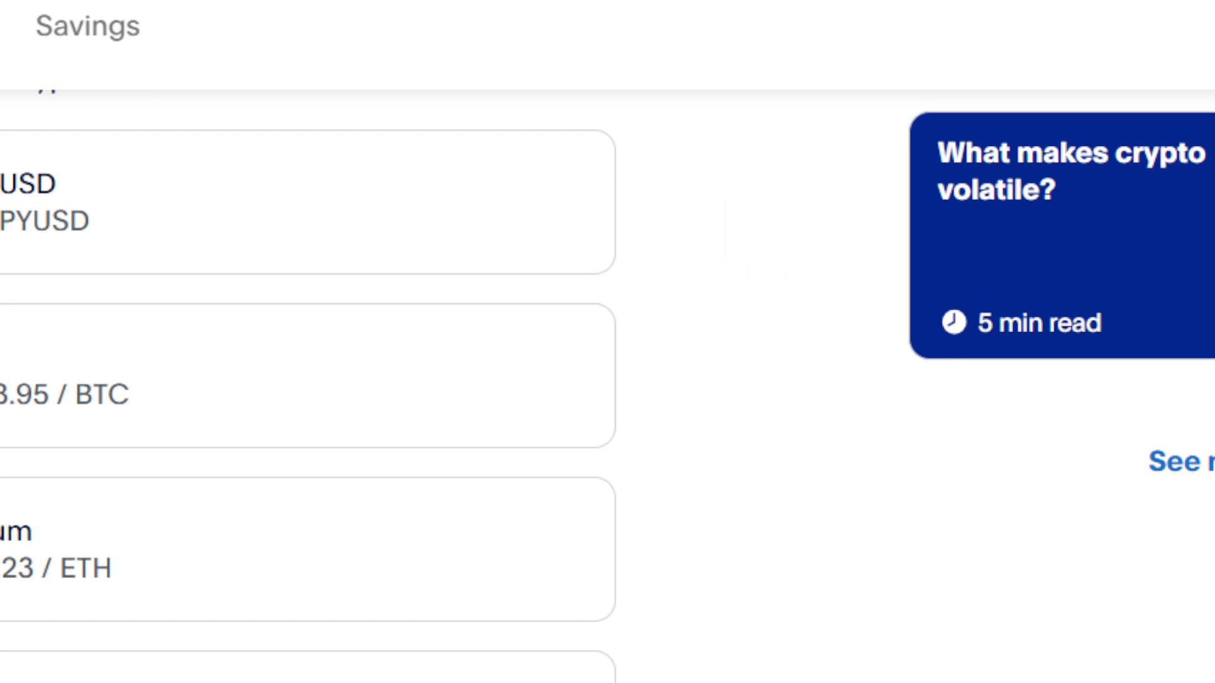
text(S)
click(48, 417)
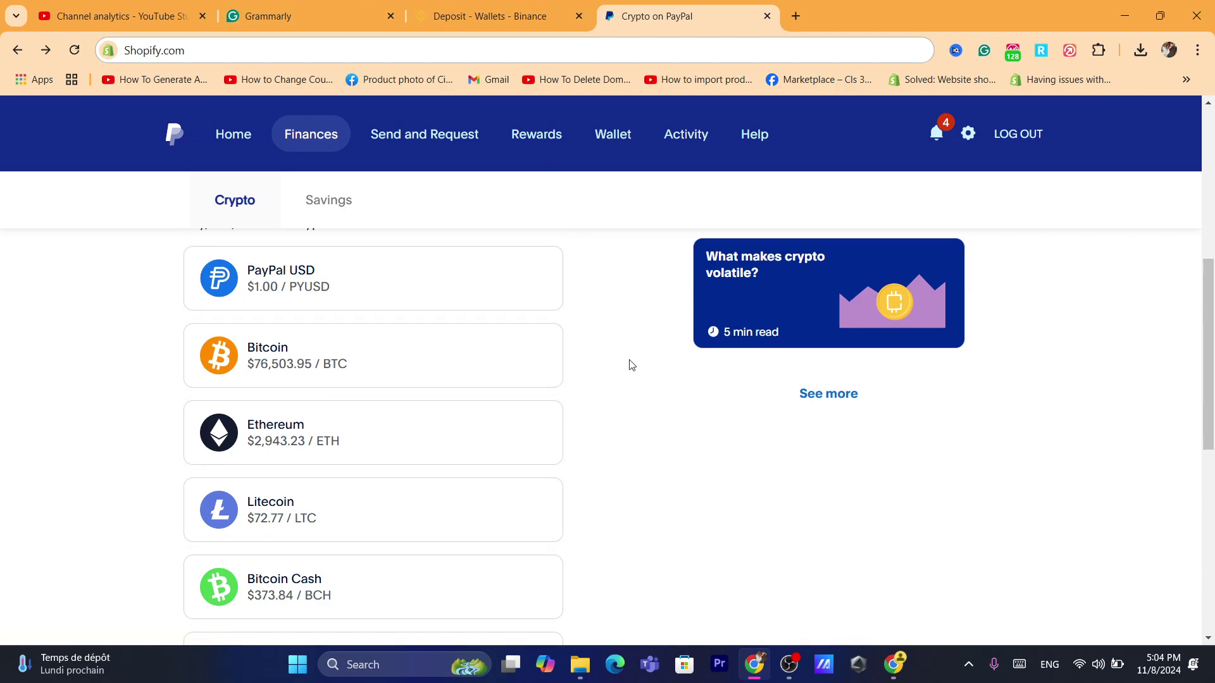
- Copy Binance's BTC deposit address on the BTC network, then return to PayPal
click(498, 5)
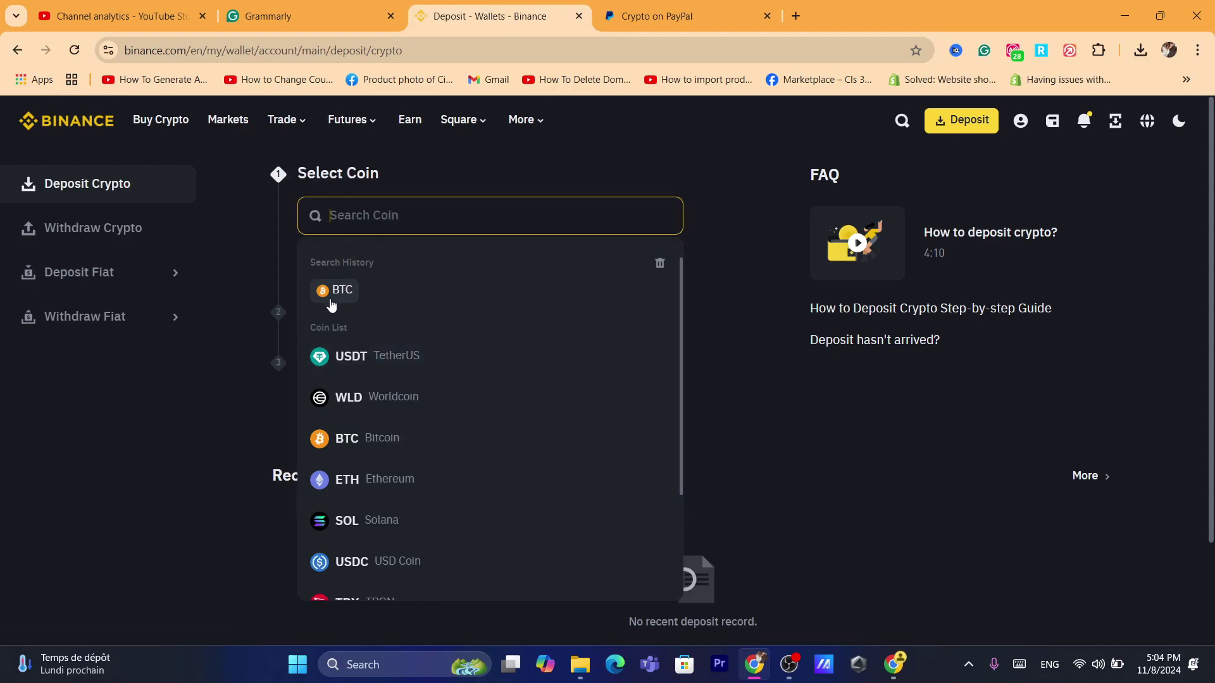
click(342, 295)
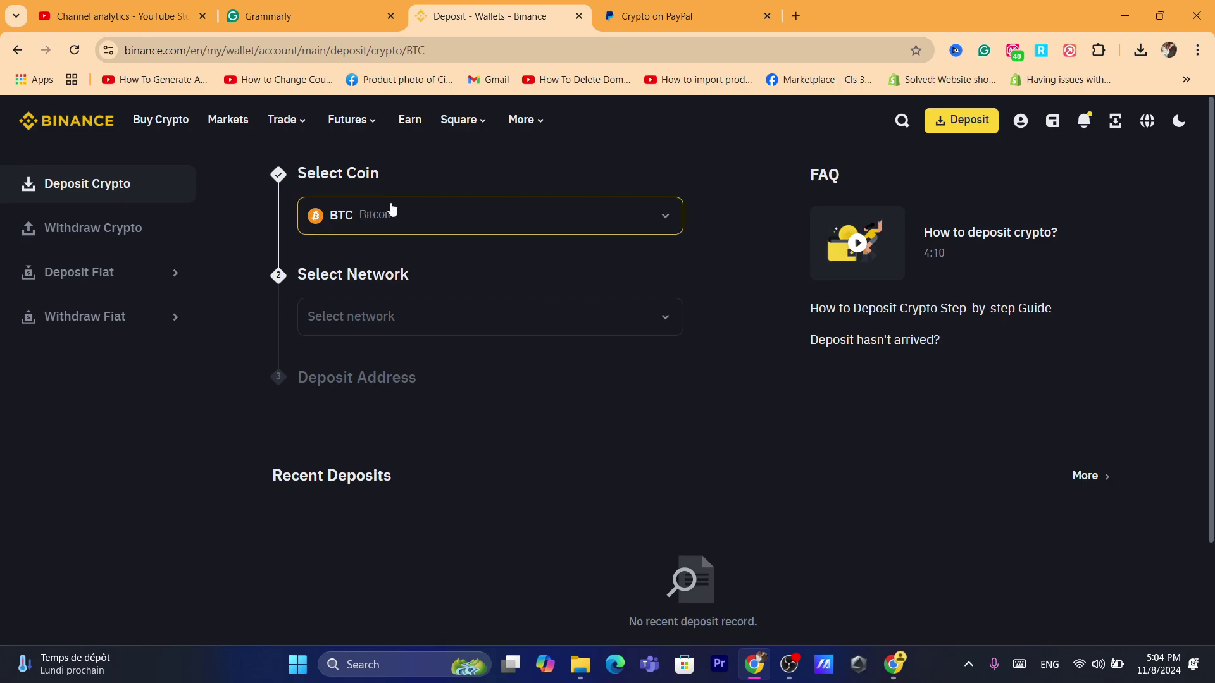
click(352, 317)
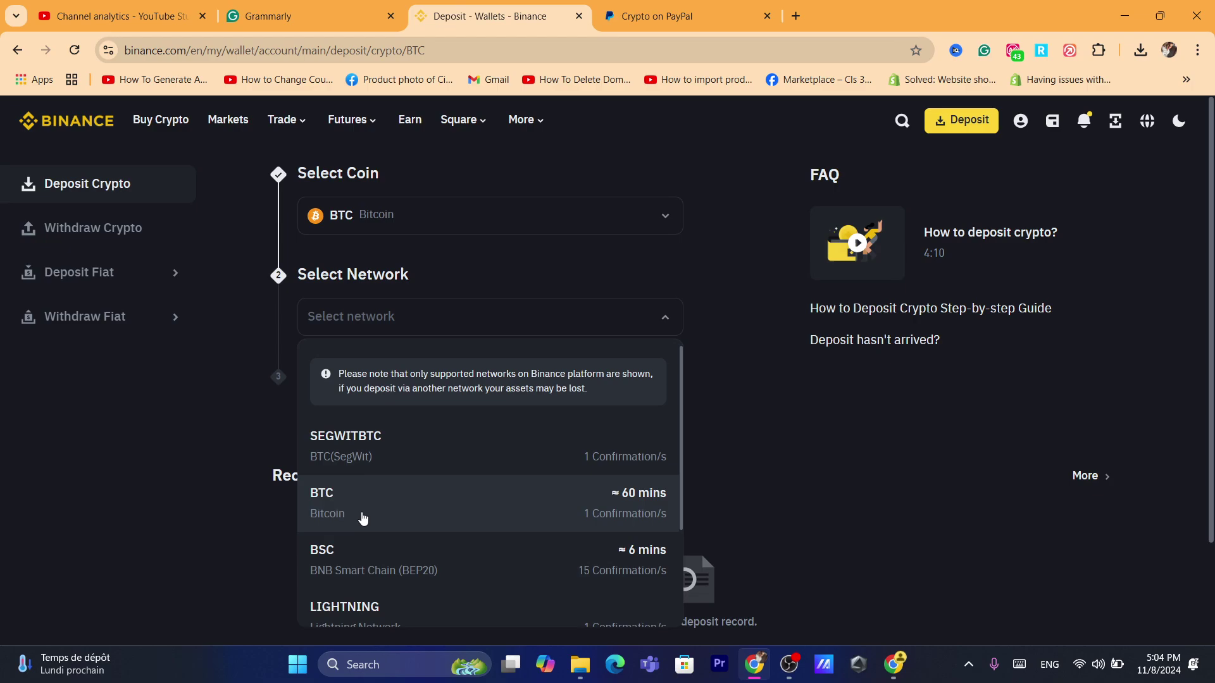
click(363, 519)
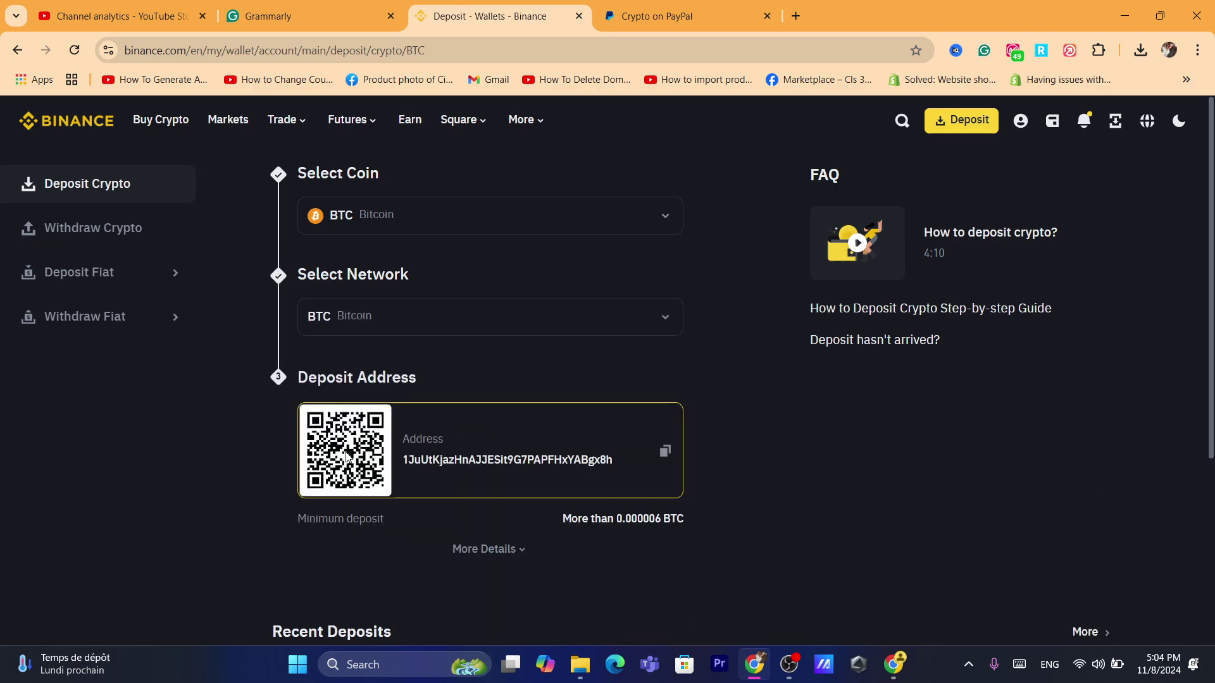
double_click(506, 460)
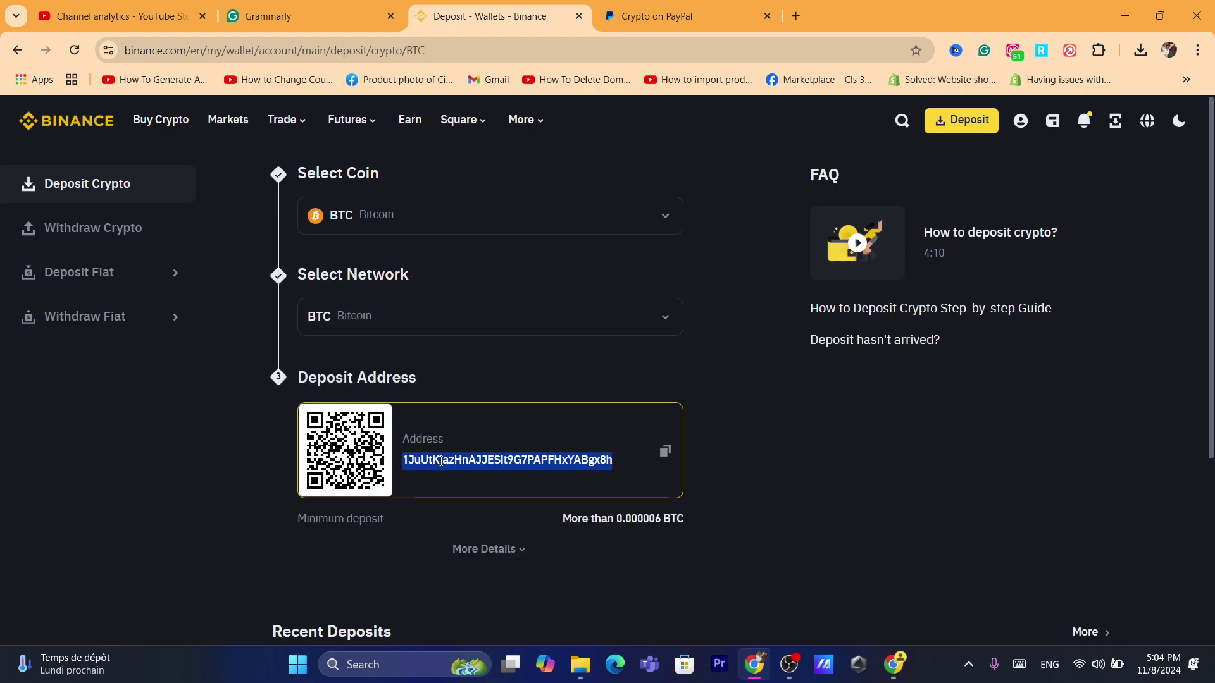
click(665, 453)
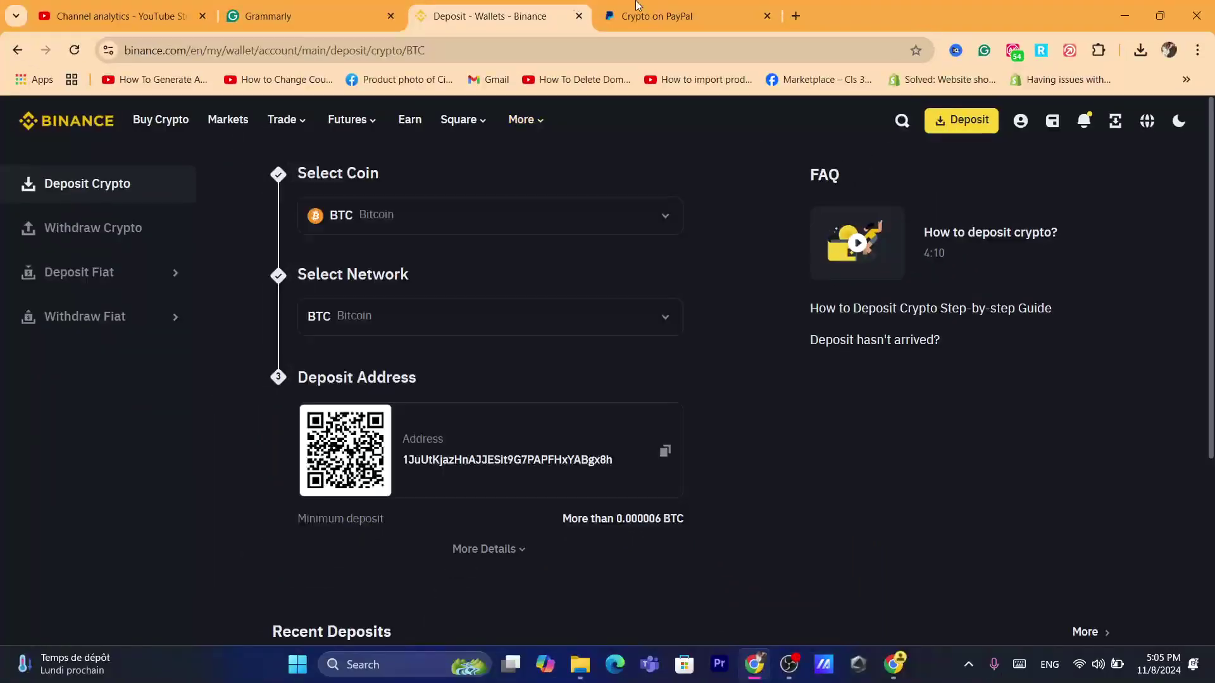
click(637, 6)
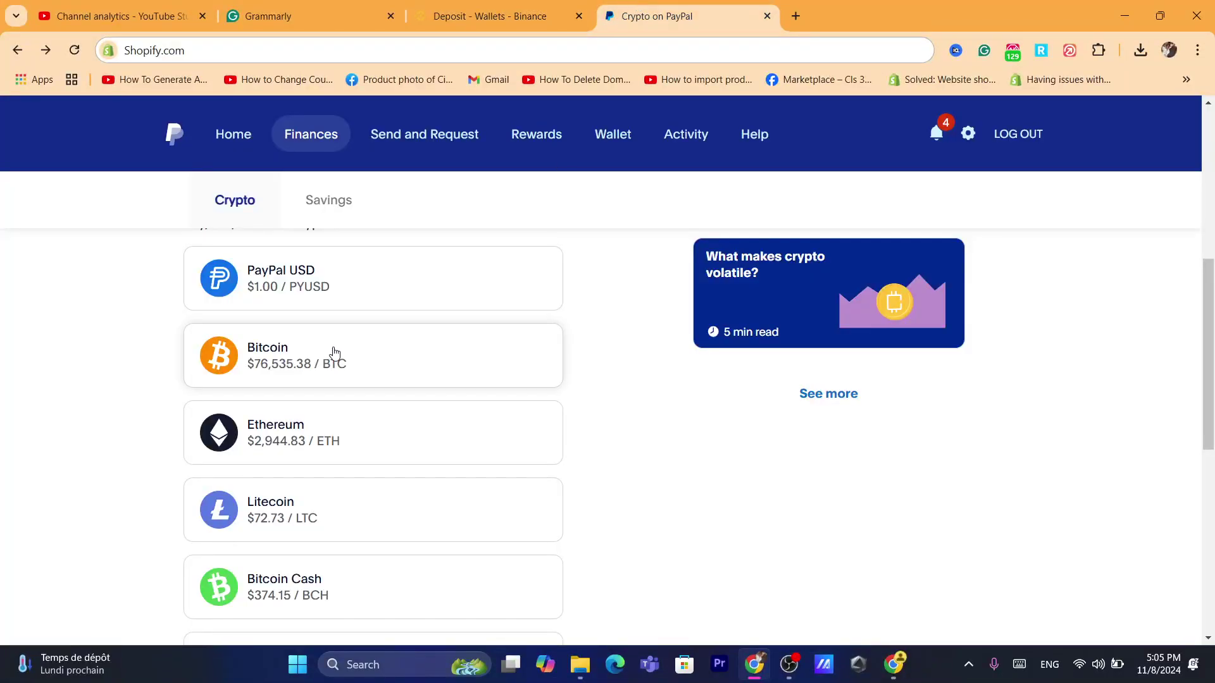
- Open PayPal's Bitcoin page and its send, receive and convert options
click(299, 363)
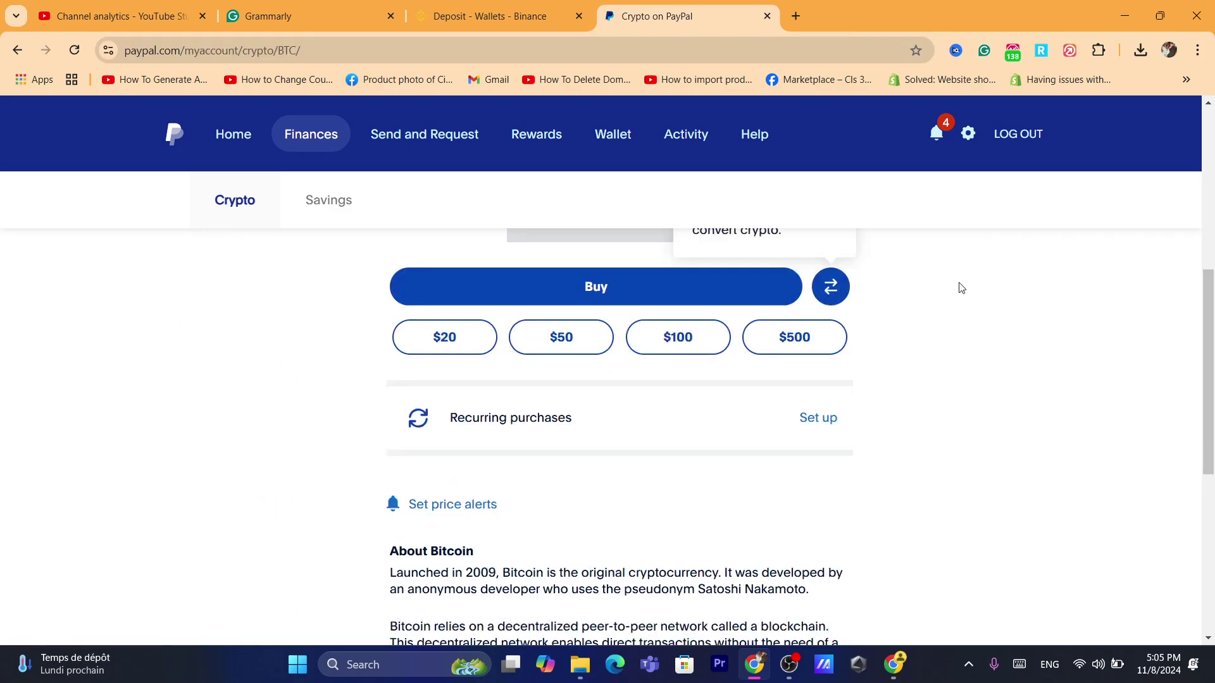
scroll(658, 303, up, 5)
scroll(849, 458, down, 2)
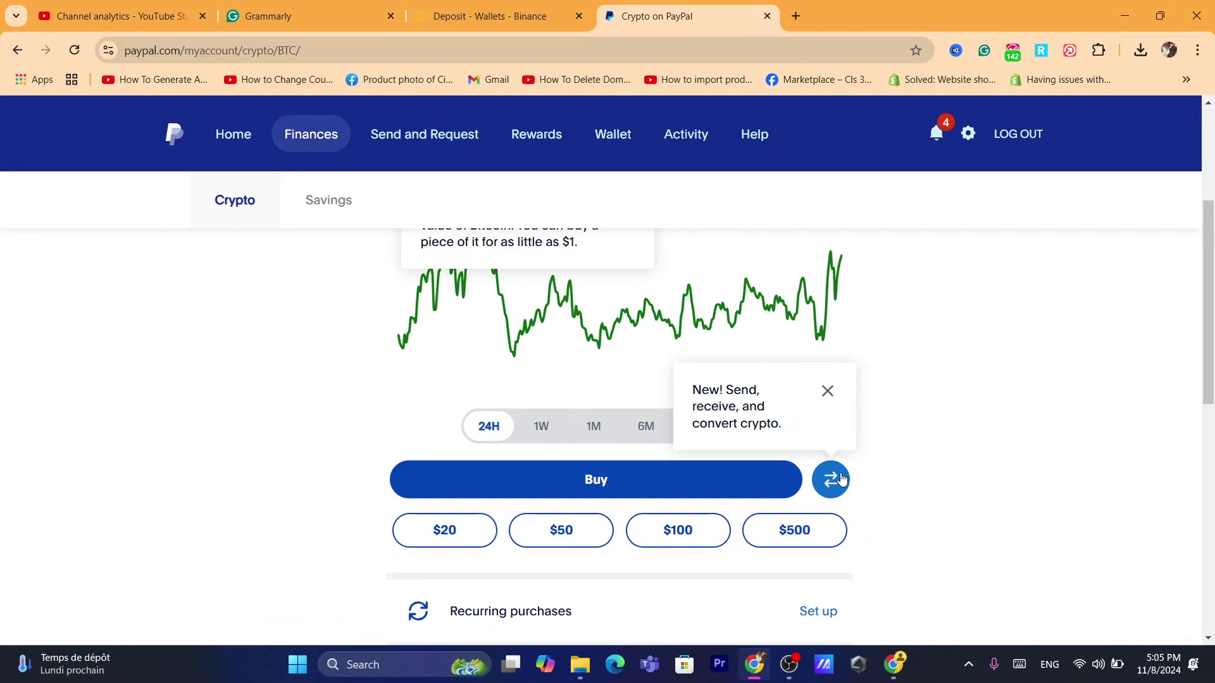
click(833, 483)
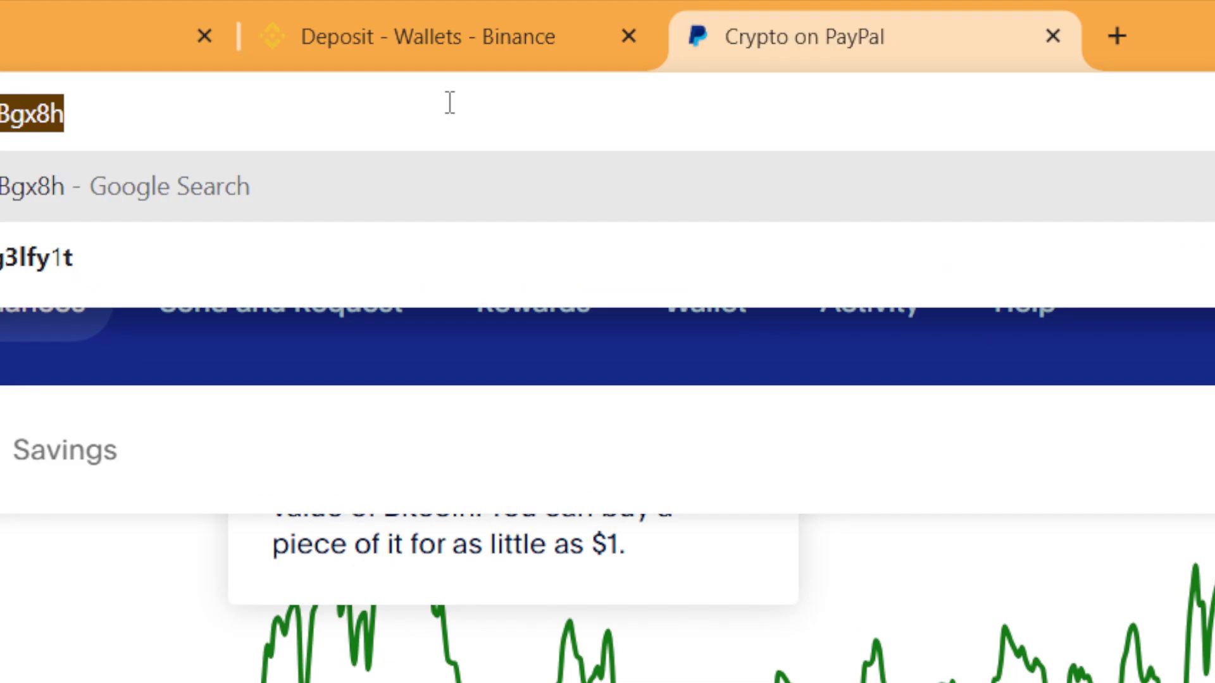
- Switch back to the Binance BTC deposit address page
click(491, 8)
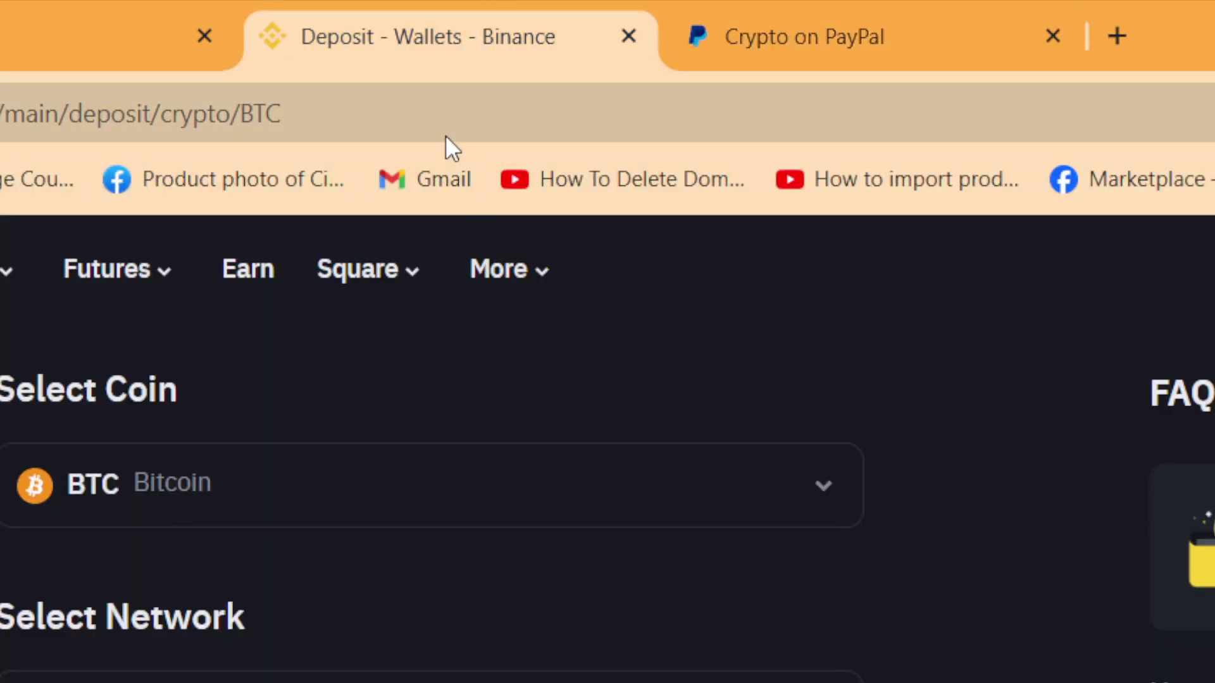
click(445, 135)
text(s)
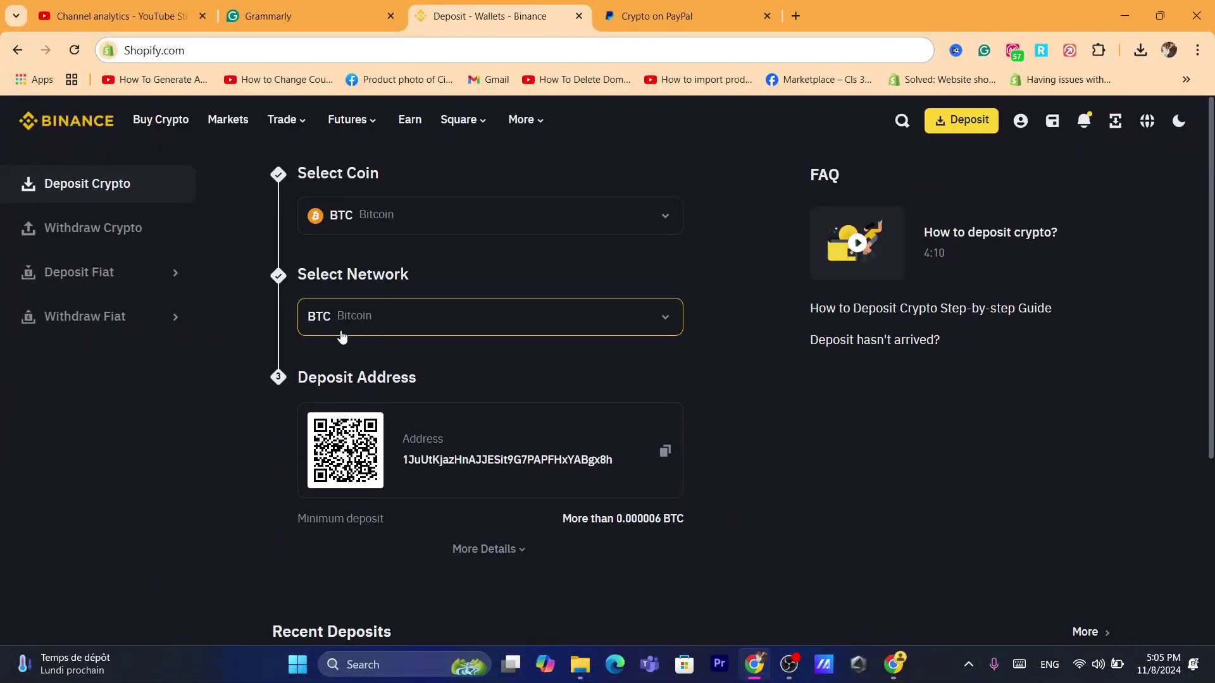
- Reselect the BTC (Bitcoin) deposit network on Binance, then return to Crypto on PayPal
click(365, 329)
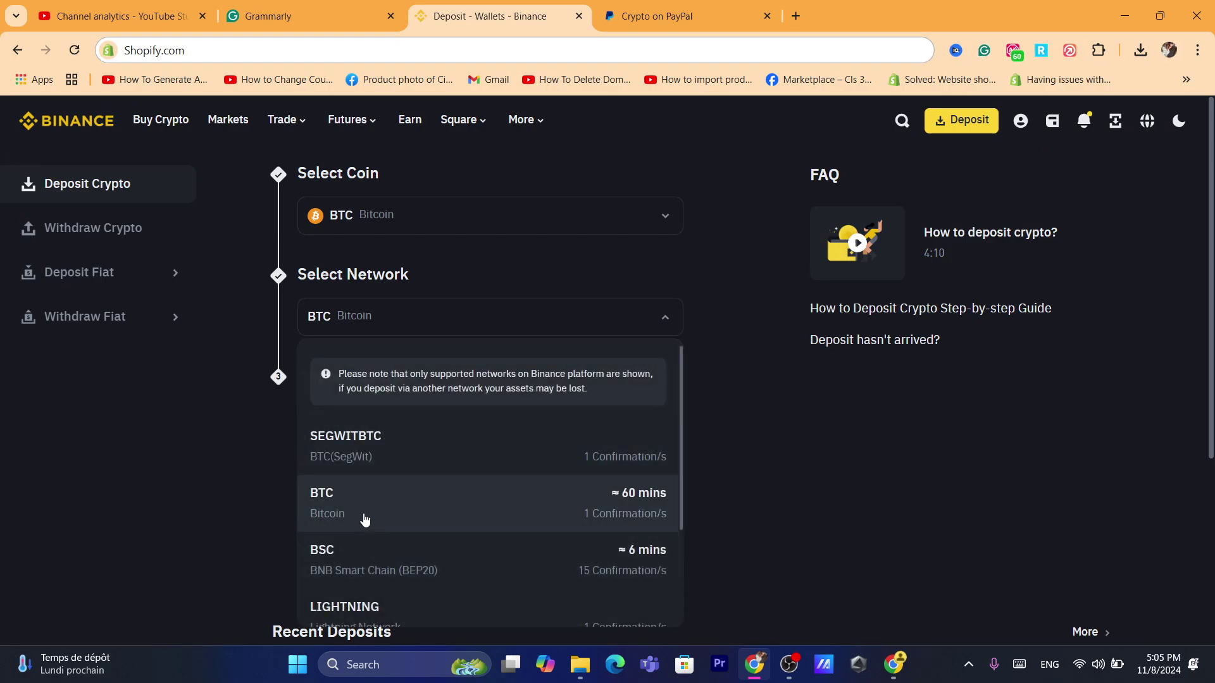
click(177, 529)
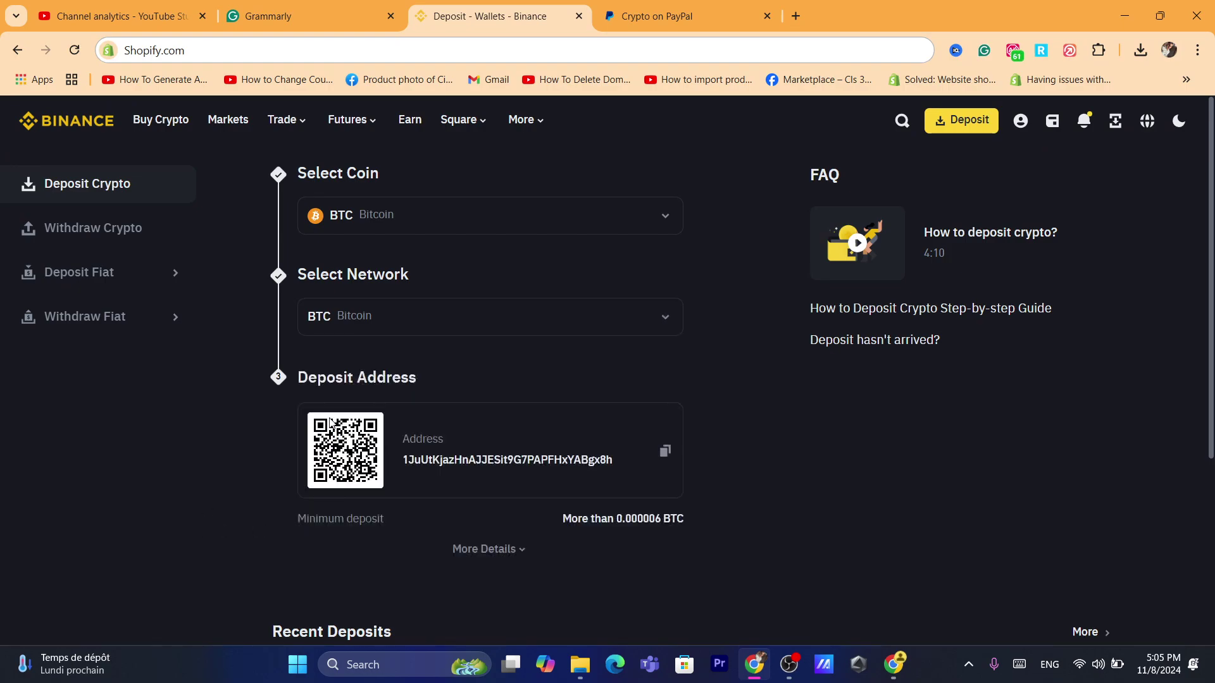
click(642, 17)
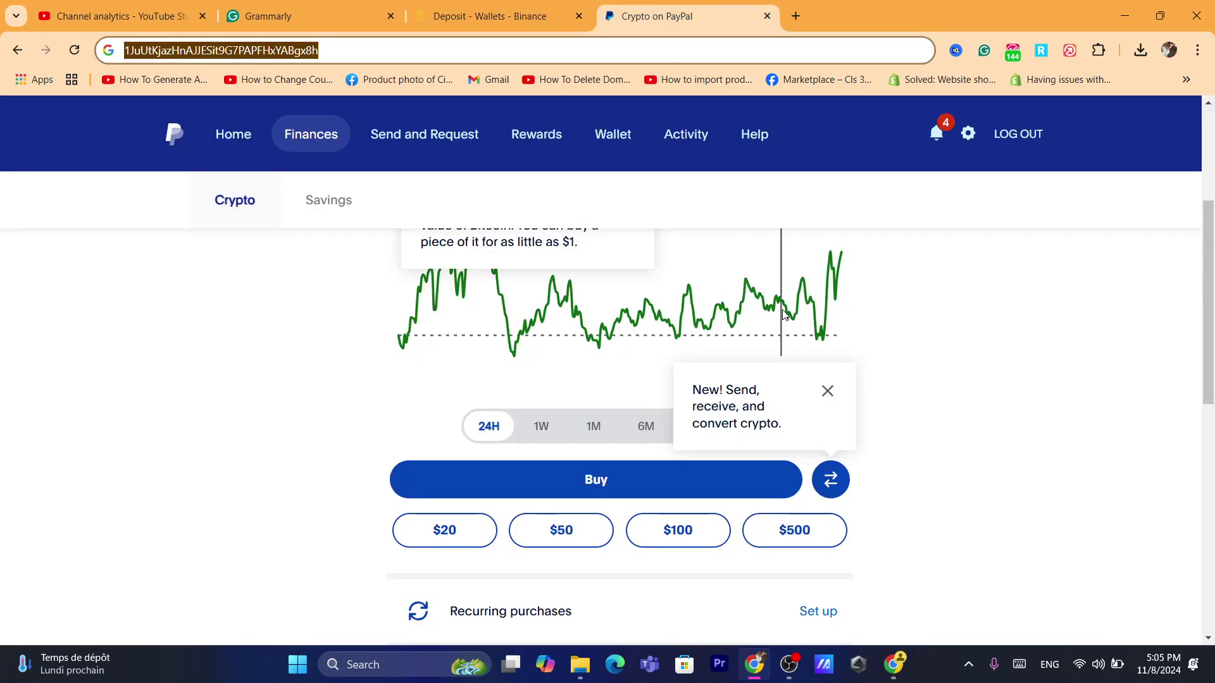
- Return PayPal to the crypto coin list and open a new empty browser tab
click(17, 51)
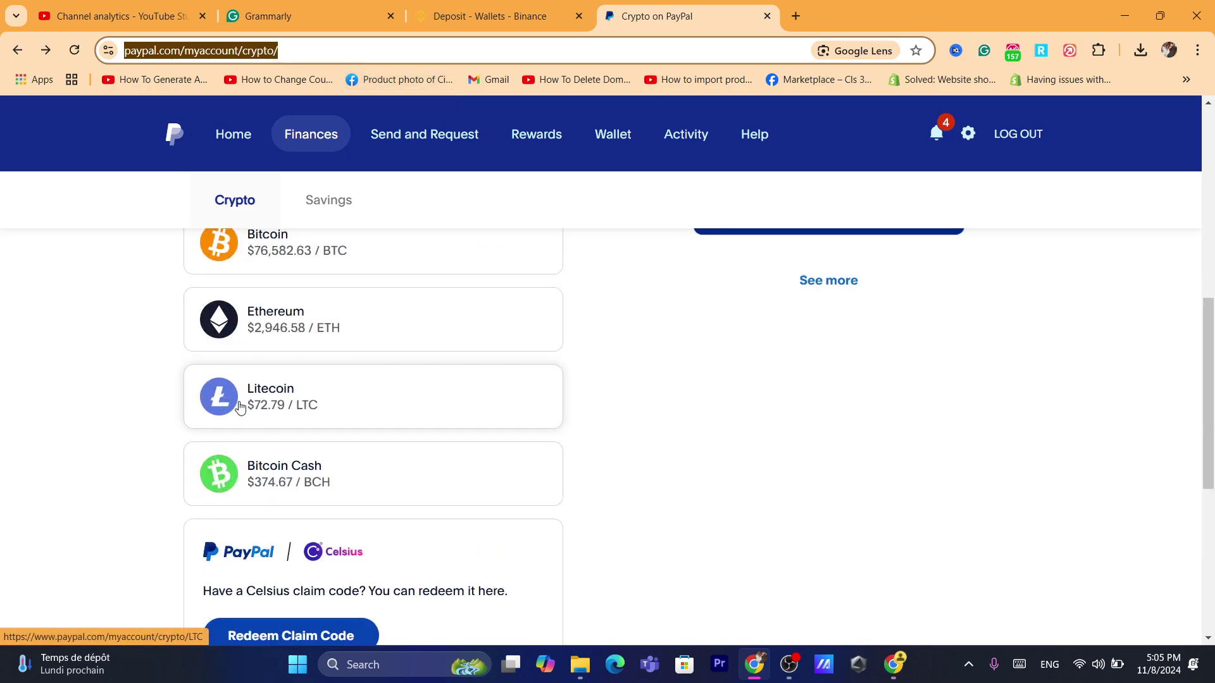
text(s)
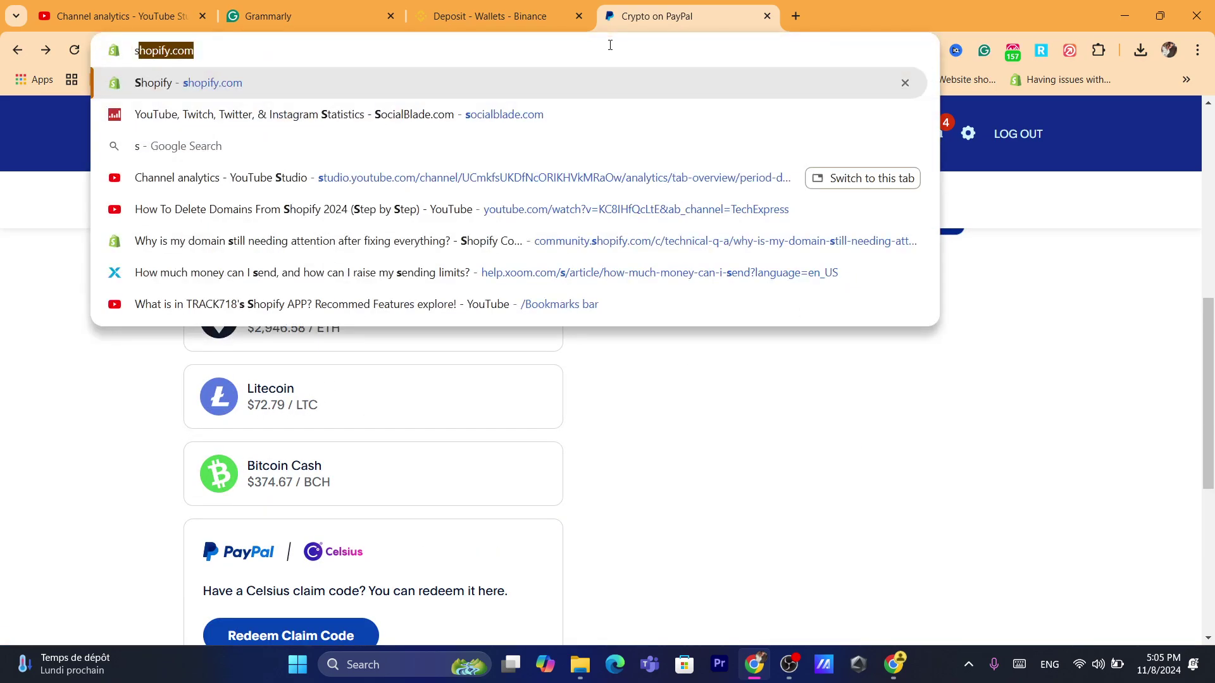
click(74, 452)
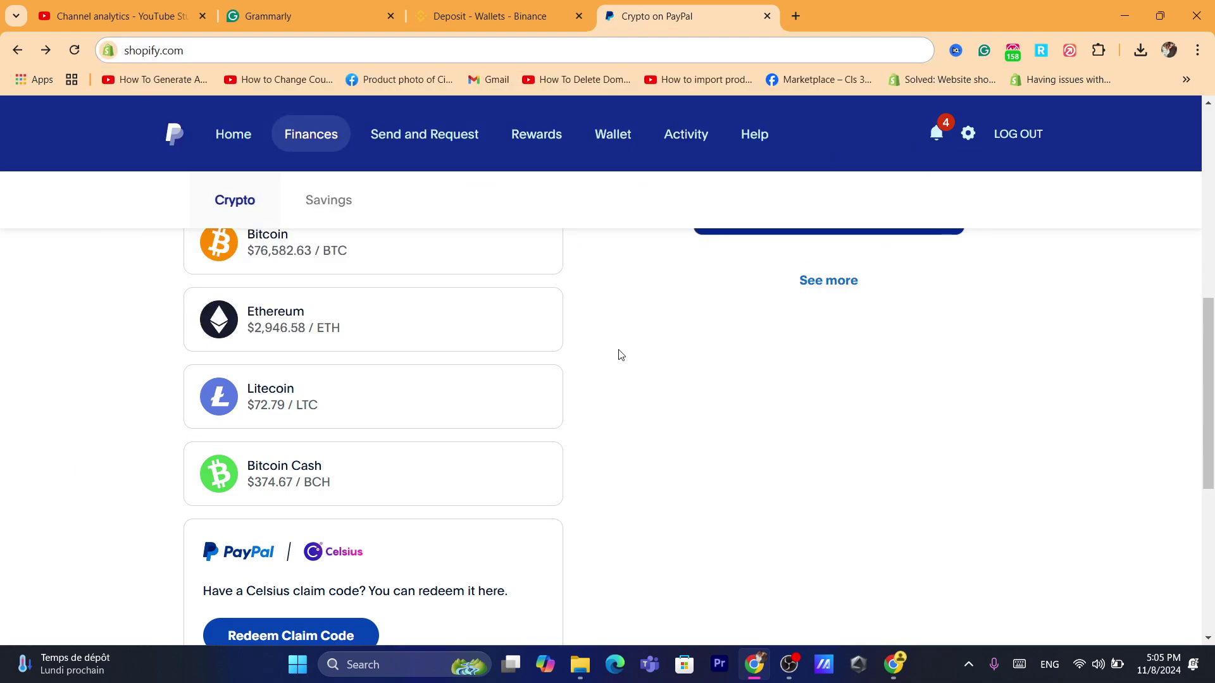
click(795, 16)
click(625, 52)
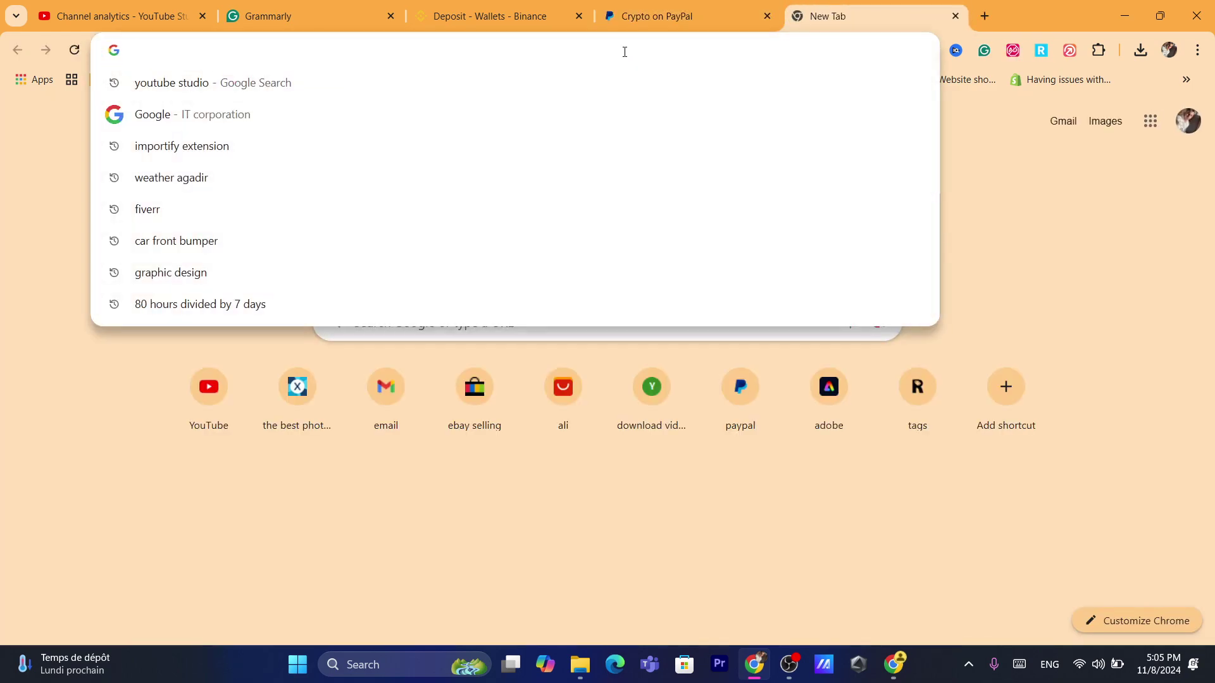
- Load the Airtm website at airtm.com/en in the new tab
text(airtm.com/en)
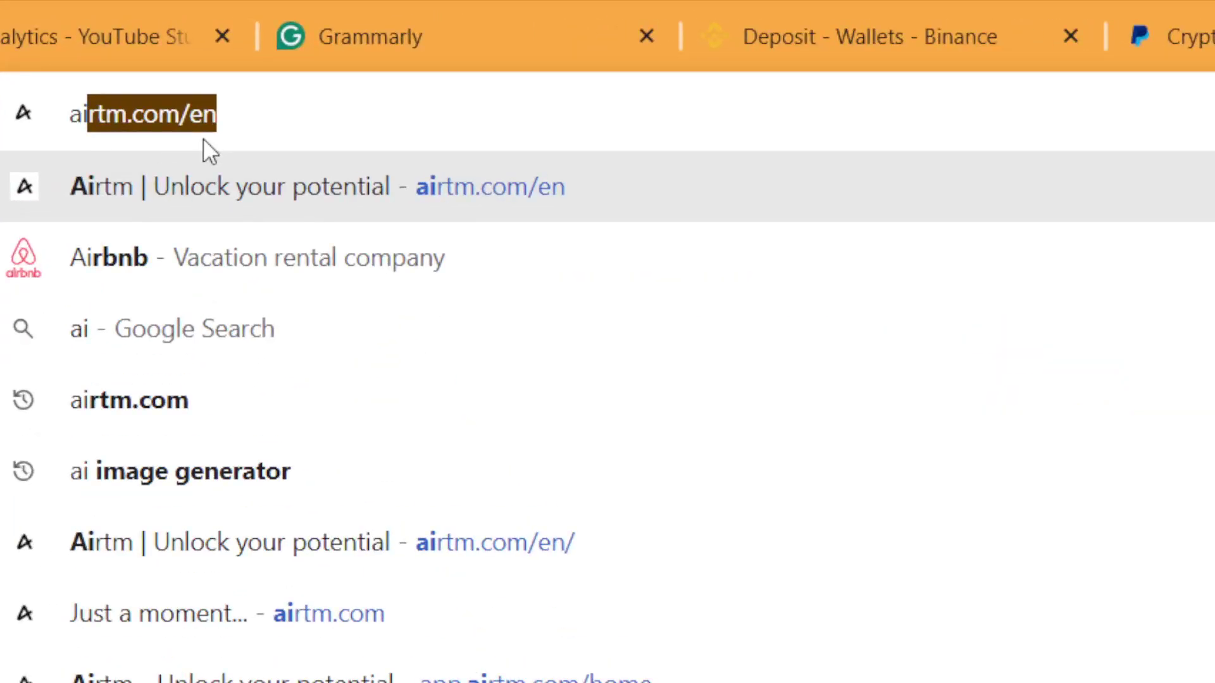
click(185, 87)
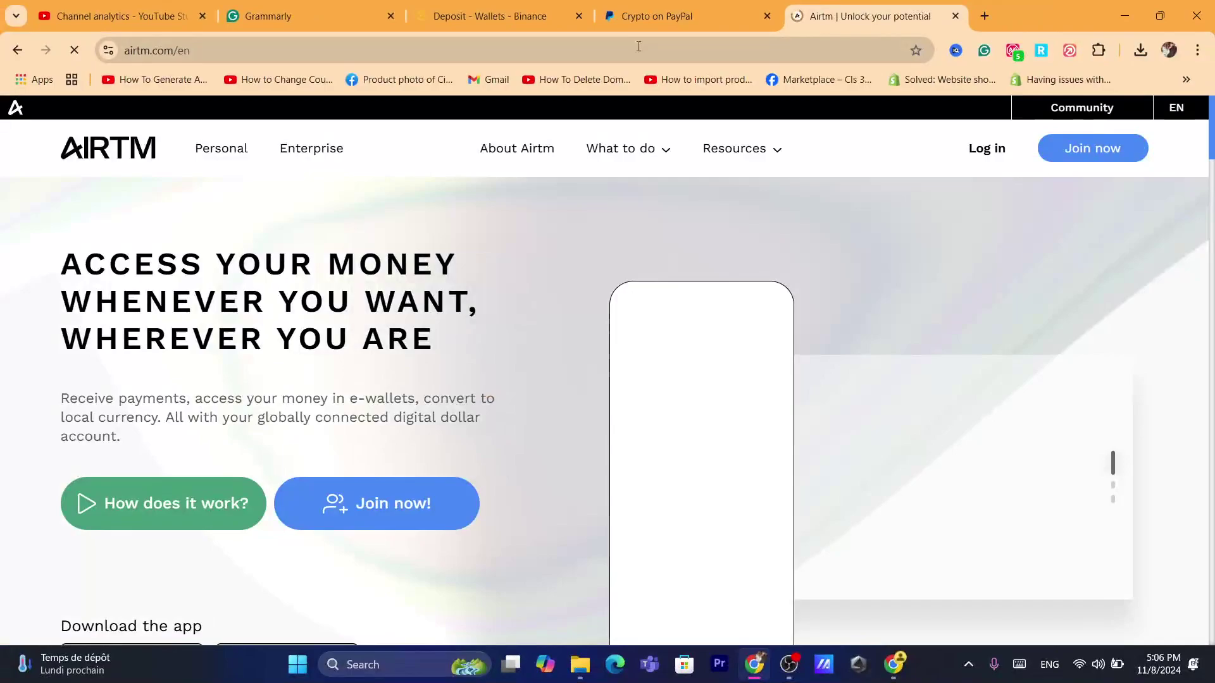
click(641, 50)
text(s)
key(Return)
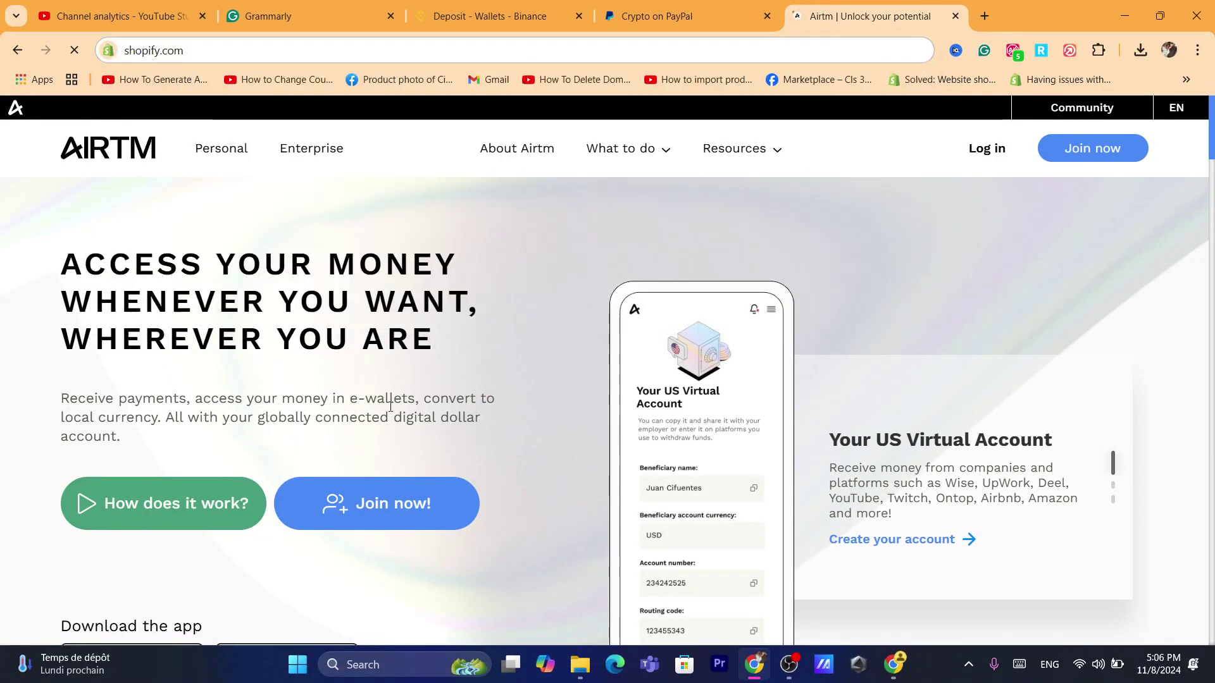
- Read the Airtm homepage's ACCESS YOUR MONEY headline and Receive payments intro
triple_click(393, 411)
click(689, 50)
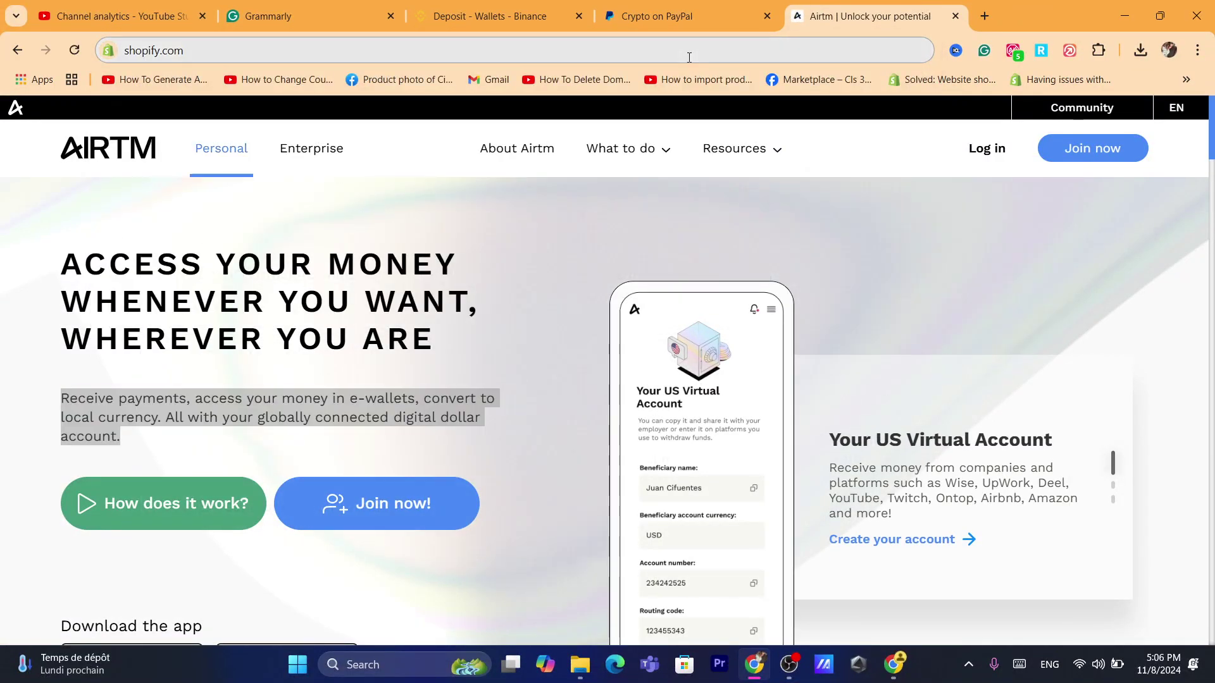
text(s)
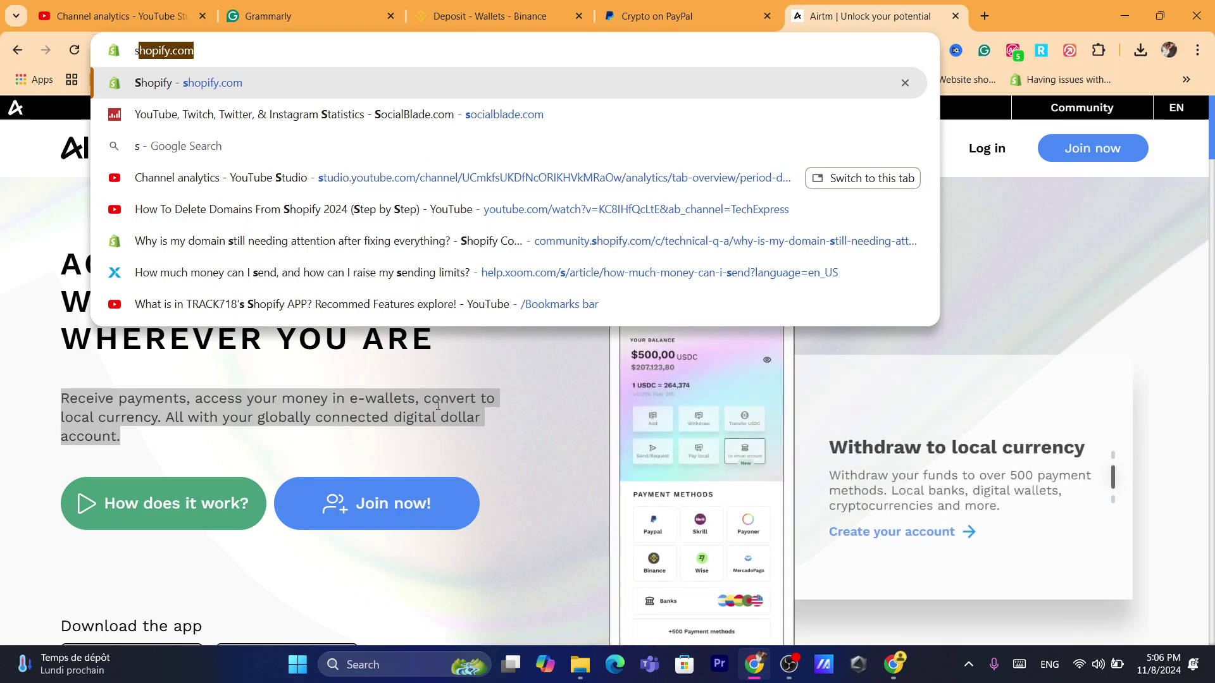
click(438, 405)
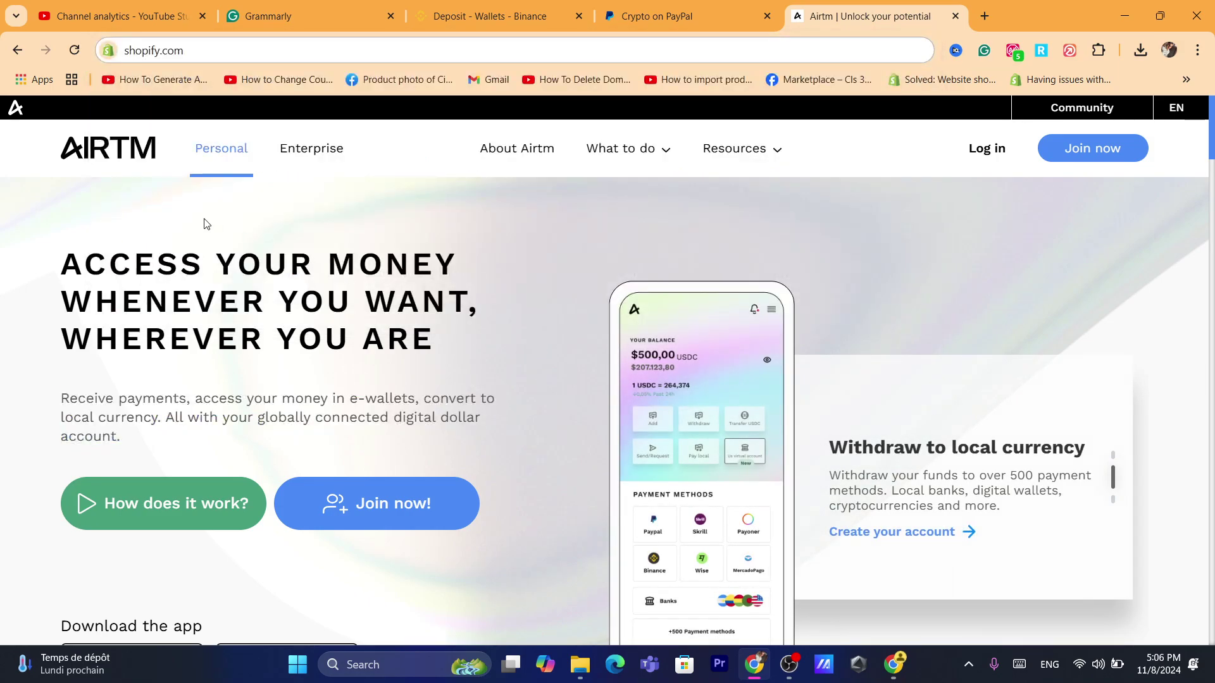
drag(75, 236, 401, 397)
click(403, 395)
drag(476, 348, 94, 265)
click(95, 266)
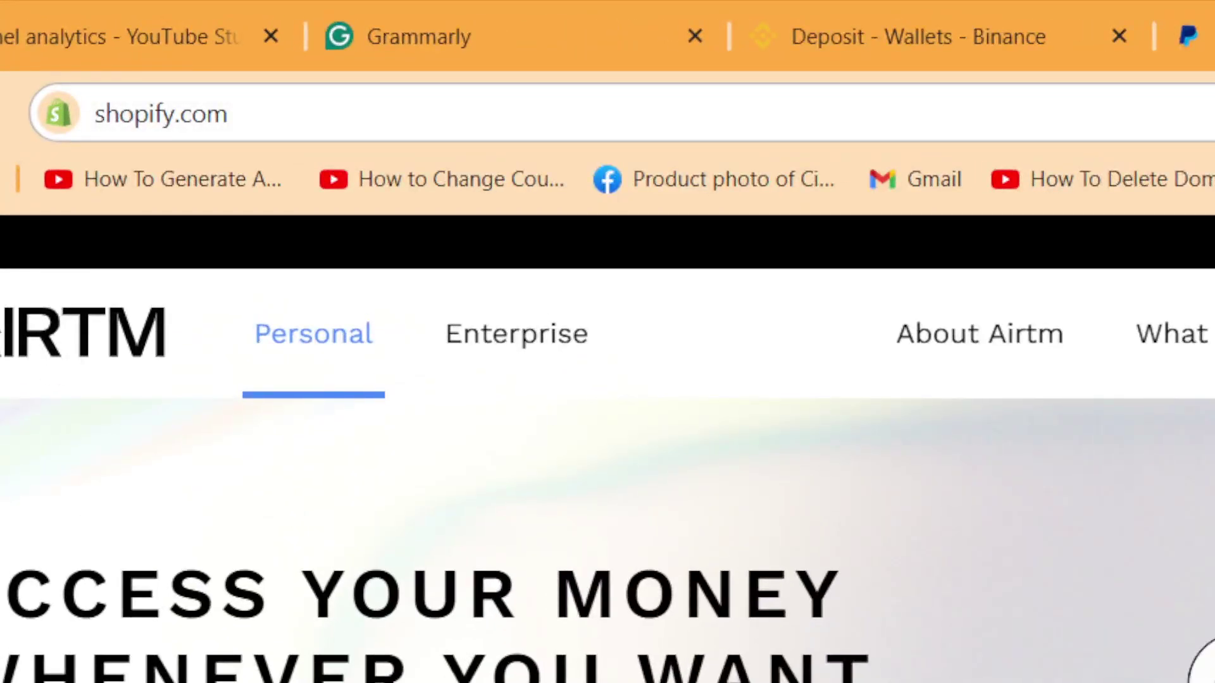
- Open the Airtm login page at app.airtm.com/login in a new tab
text(S)
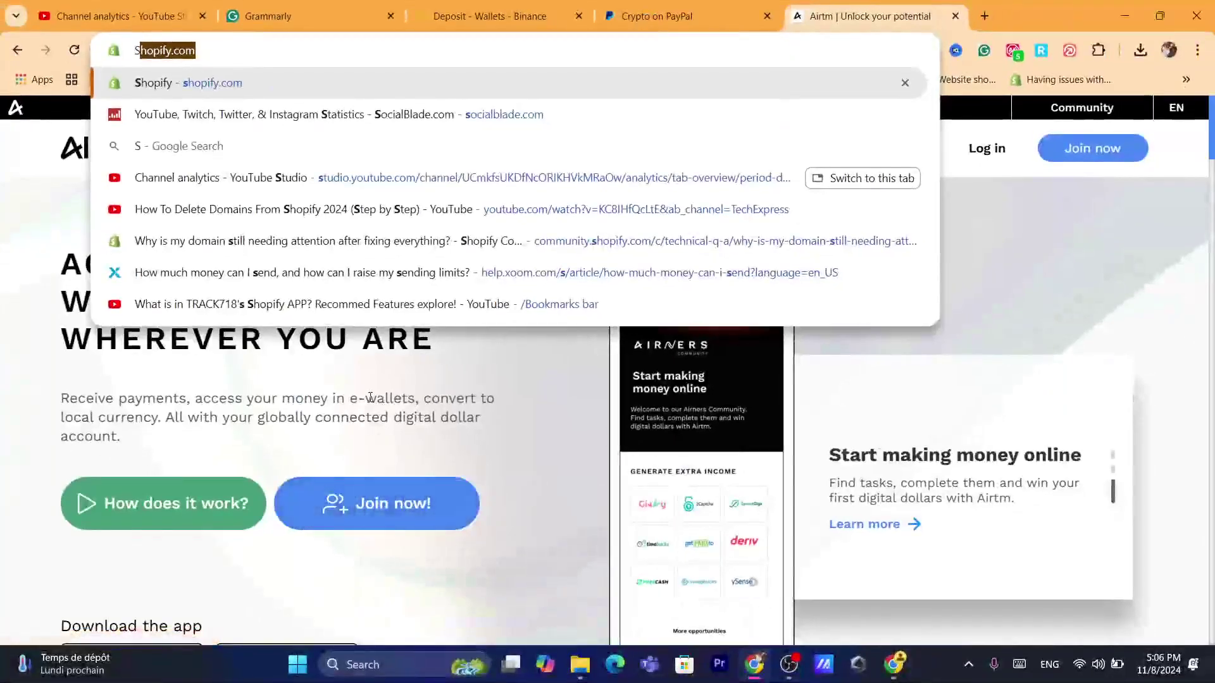
click(370, 397)
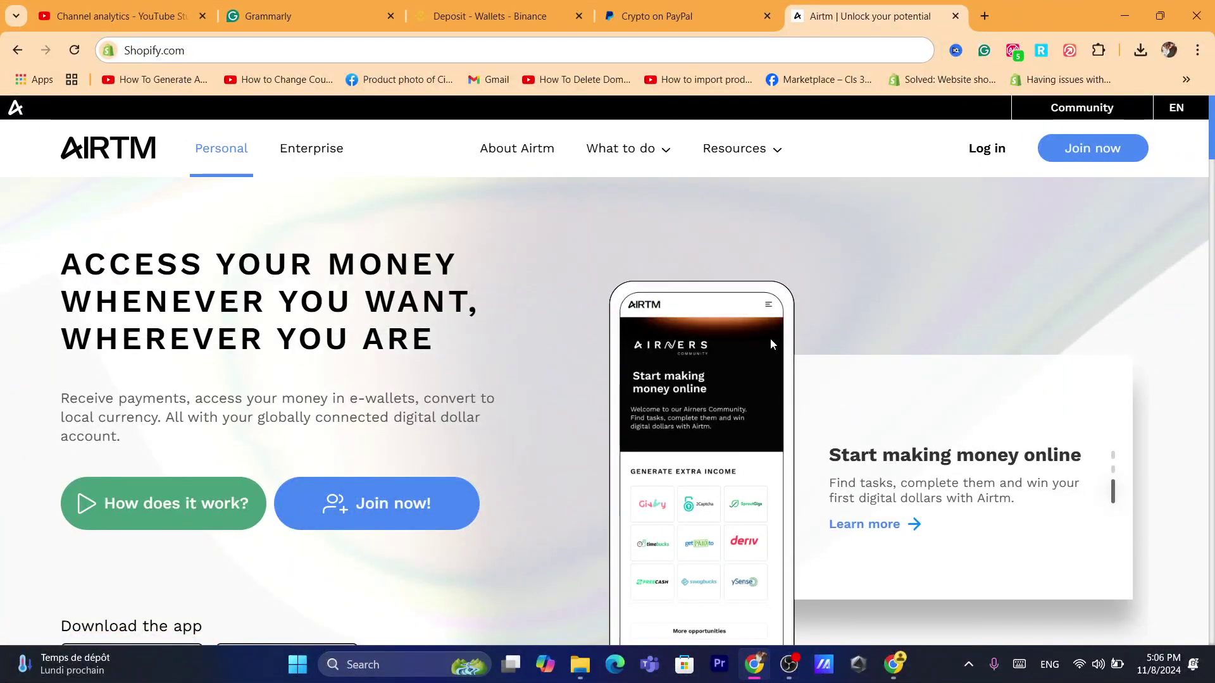
click(978, 147)
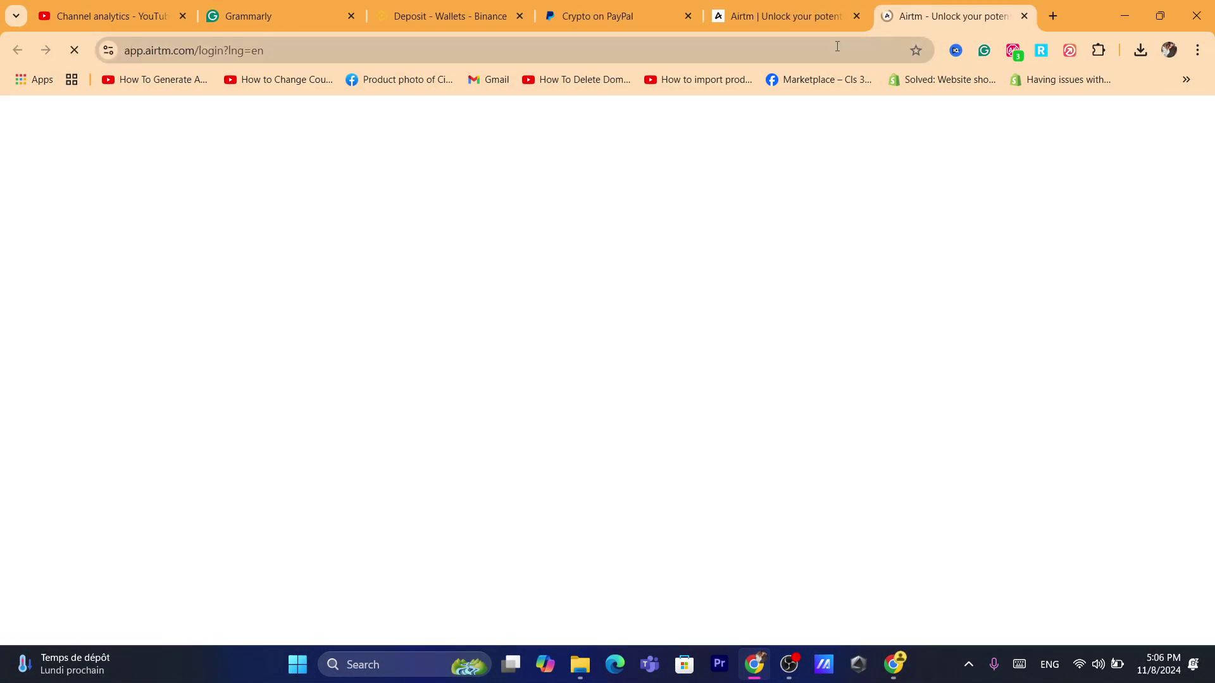
- Reach the Airtm home dashboard showing $0.00 USDC and start adding funds
click(837, 46)
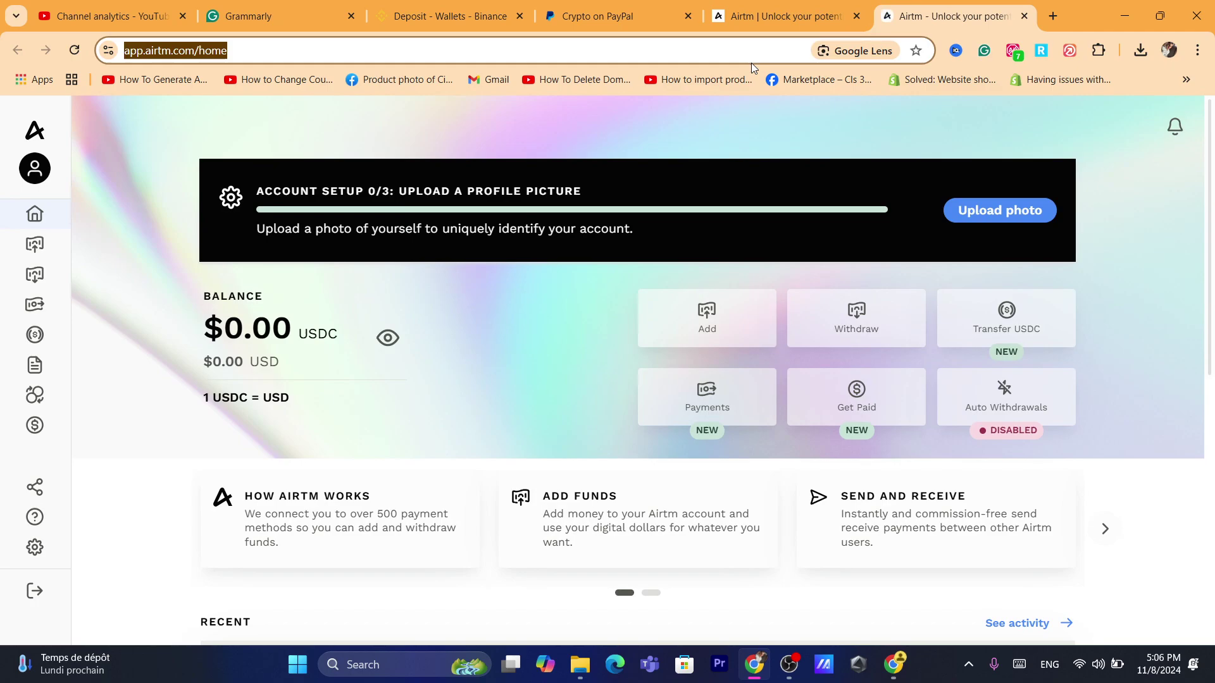
text(s)
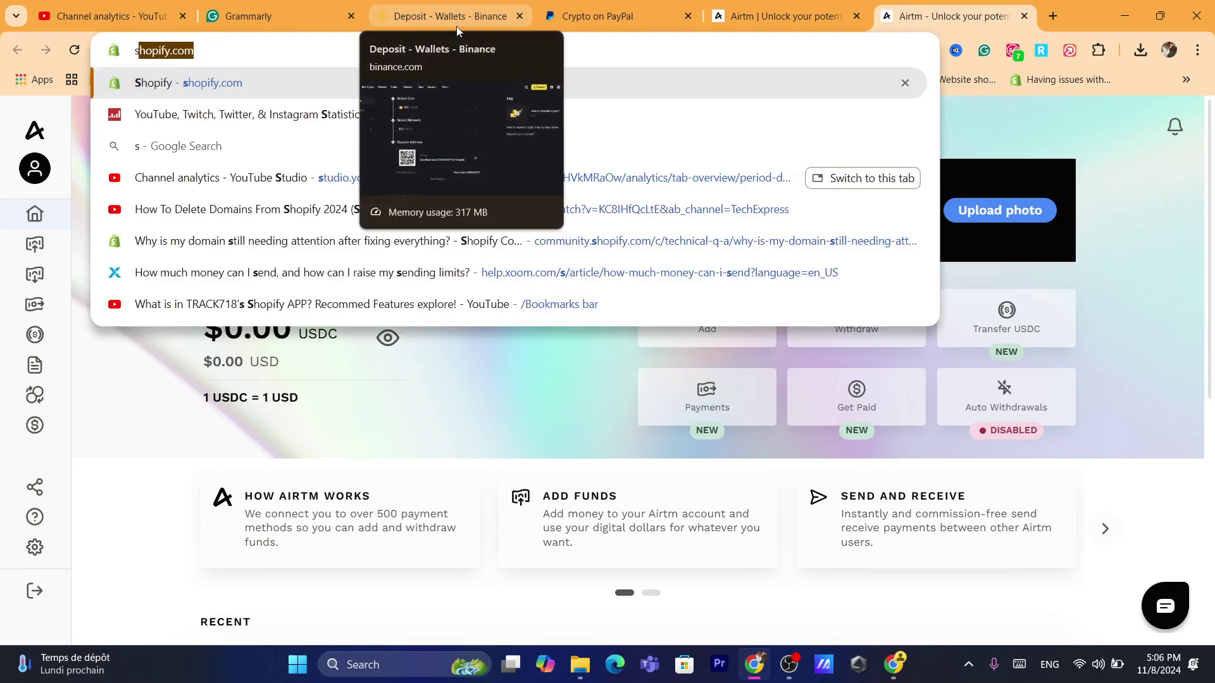
click(546, 389)
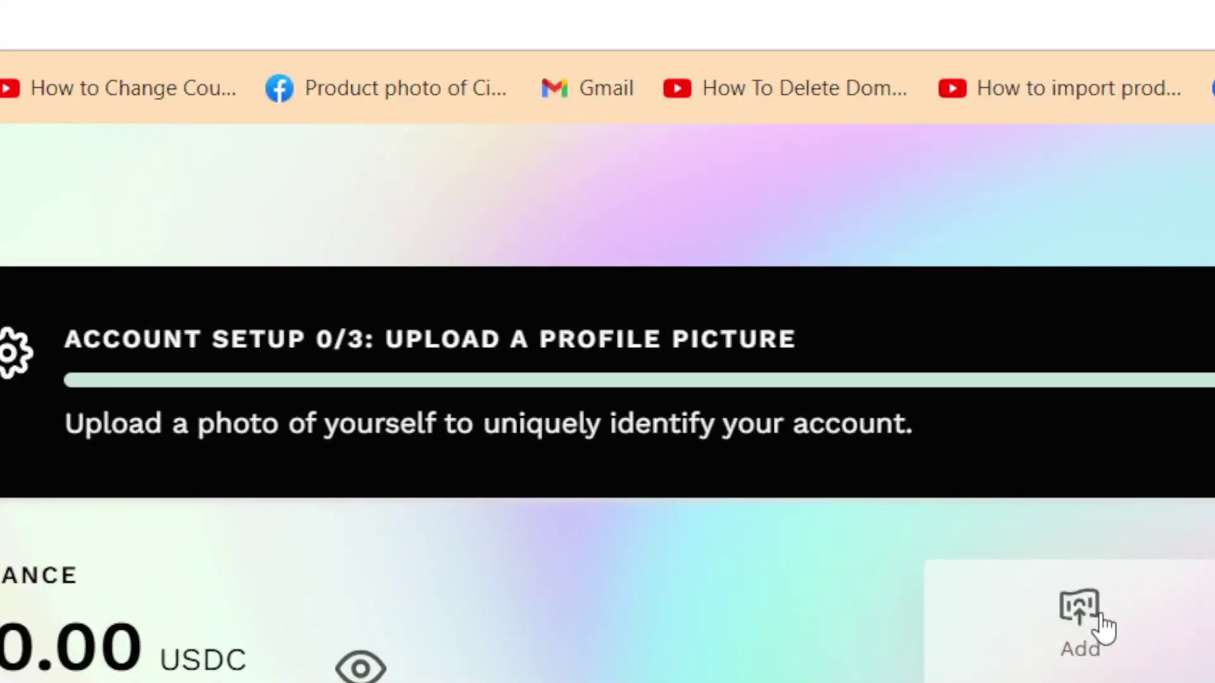
click(1100, 626)
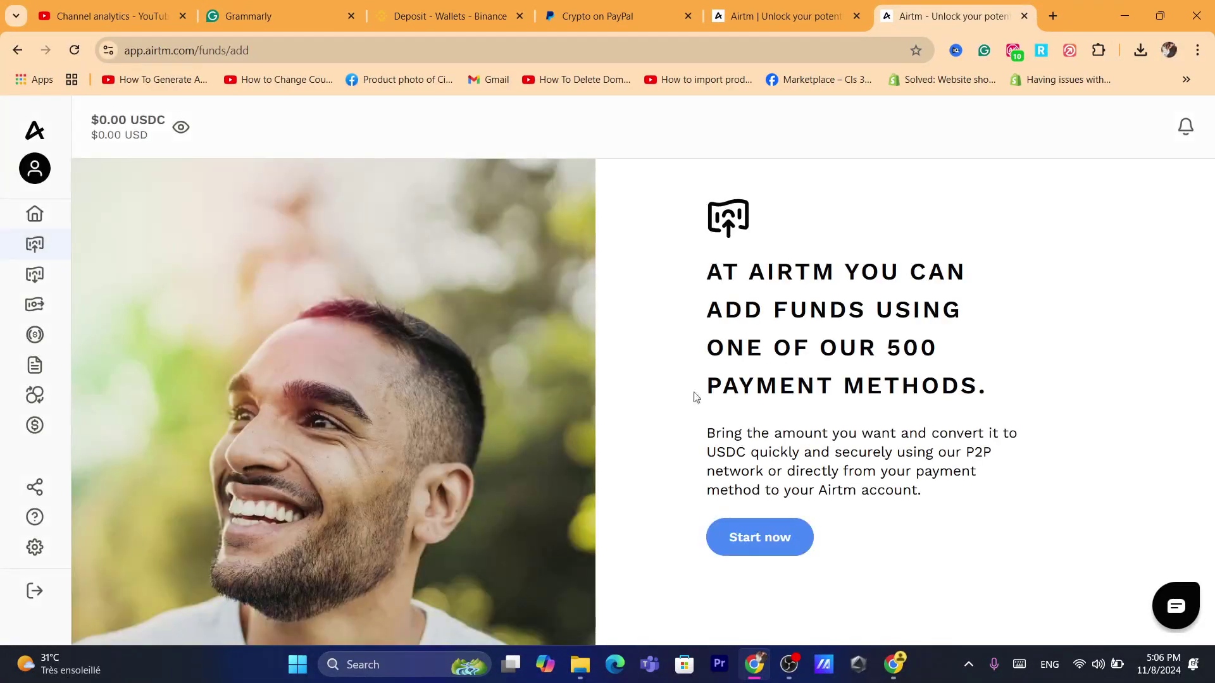
- Open Airtm's Add Funds method list and scroll to the two PayPal balance options
click(772, 547)
click(577, 44)
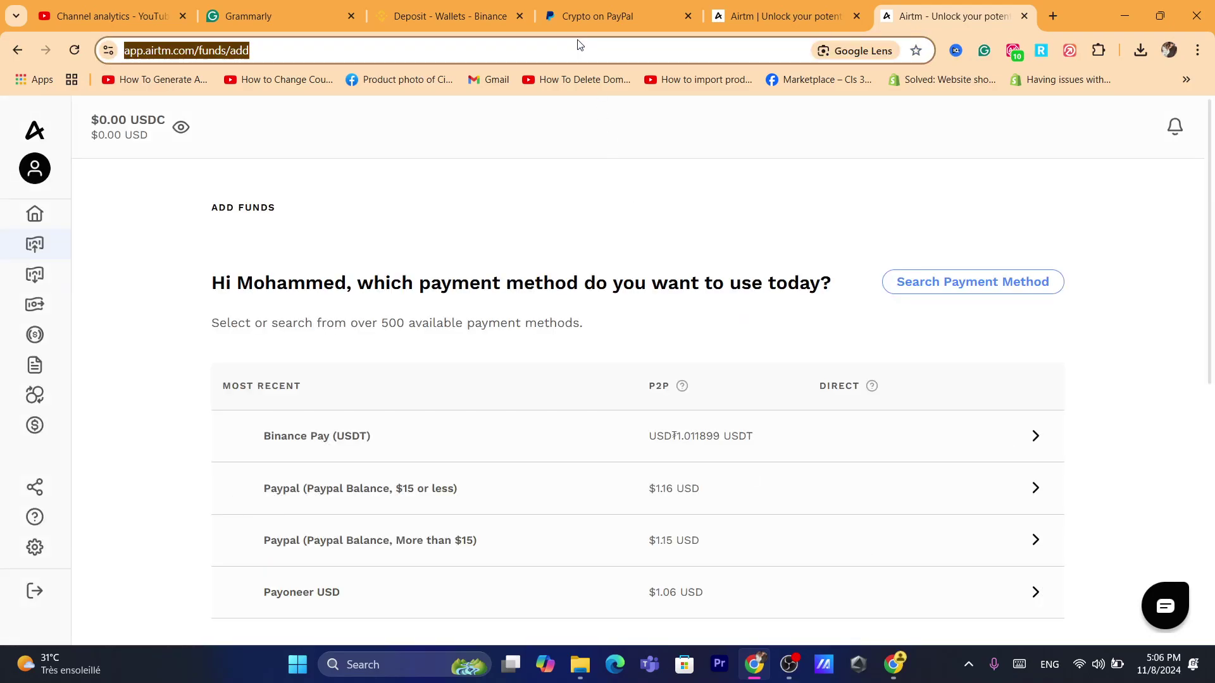
text(s)
key(Return)
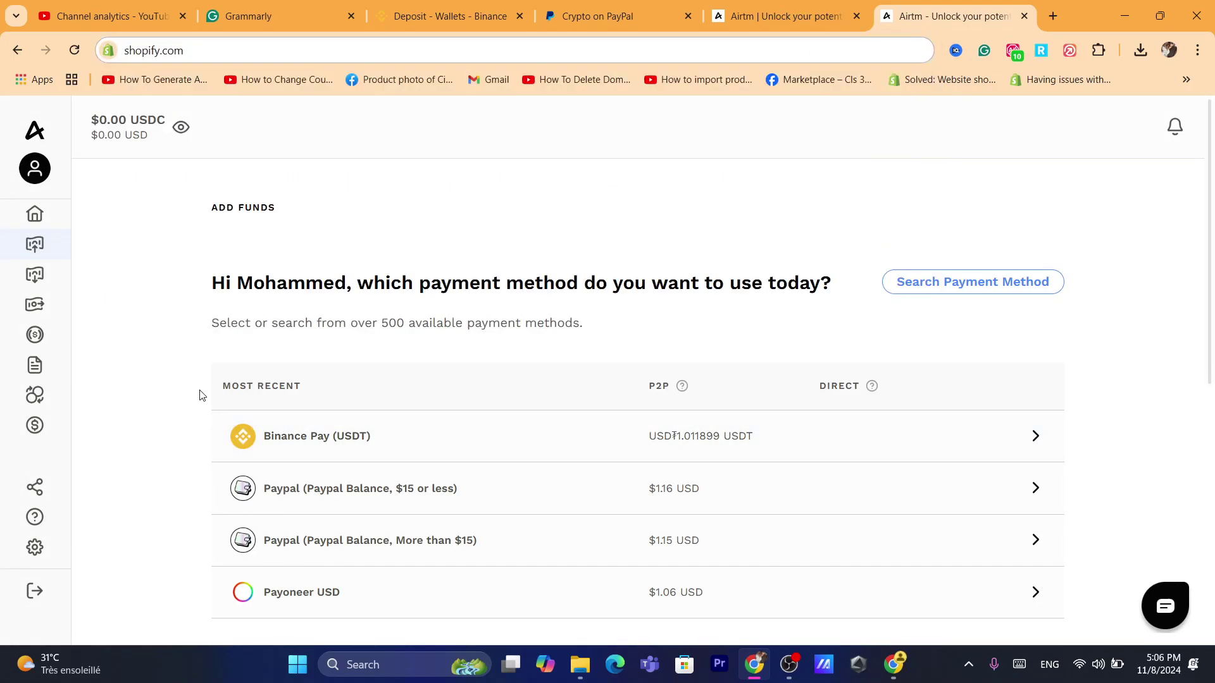
click(597, 16)
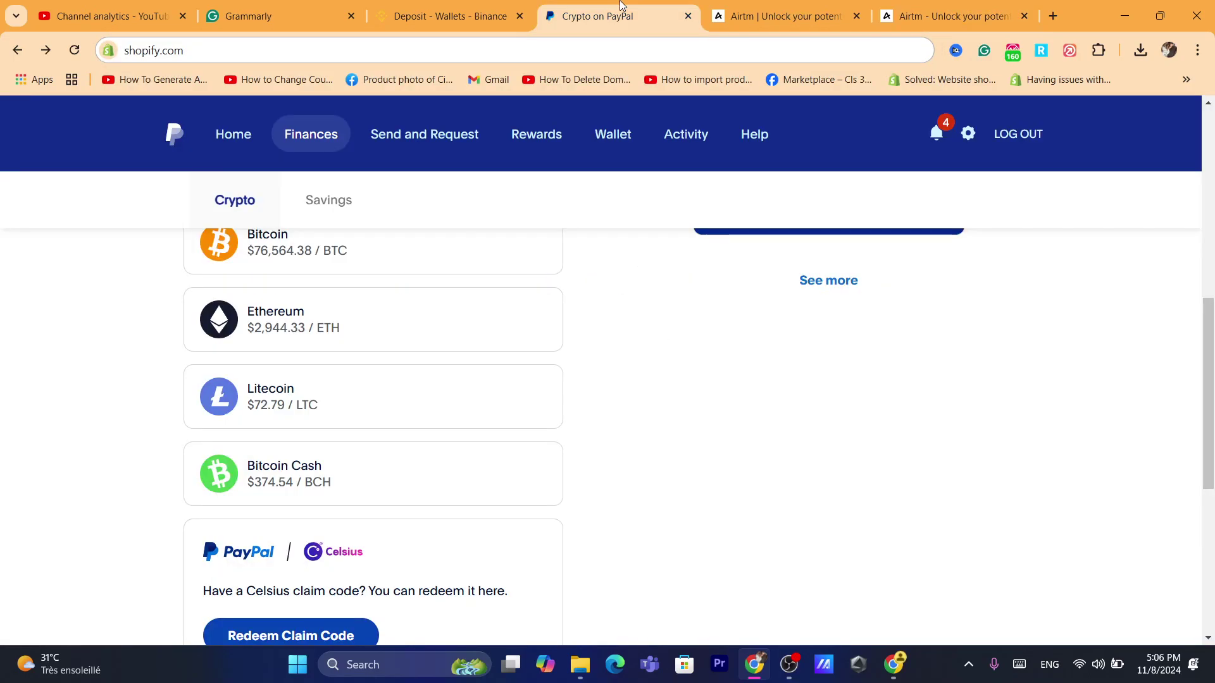
click(947, 6)
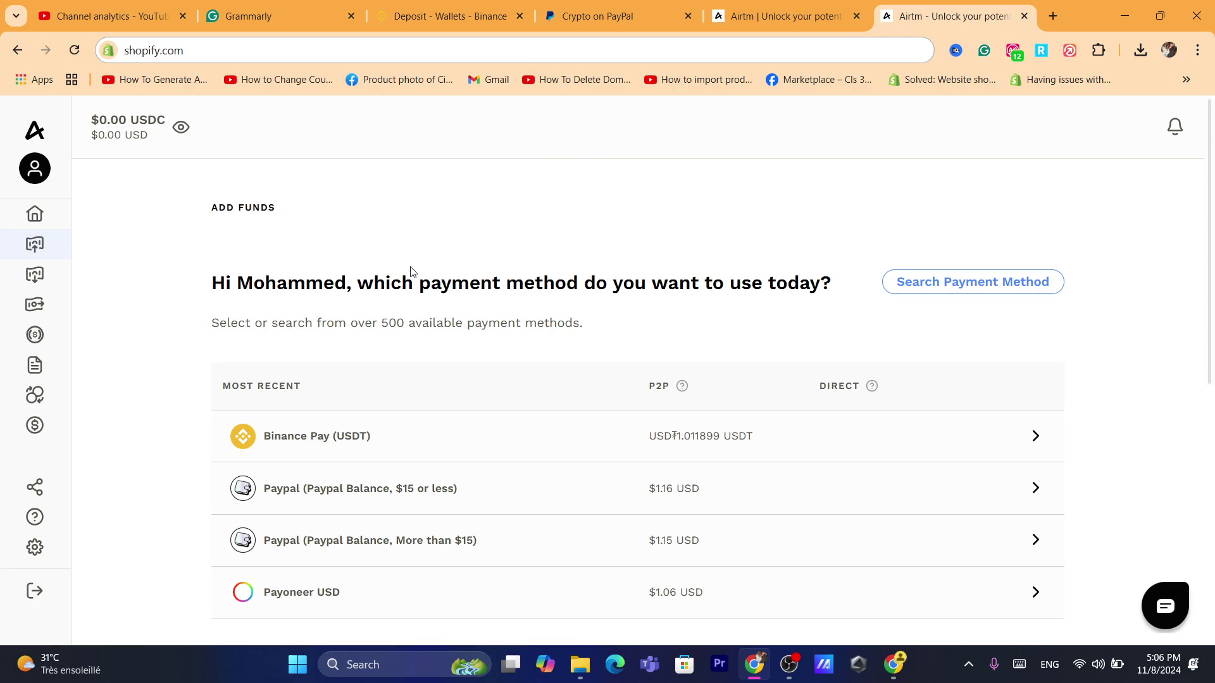
scroll(1213, 197, down, 2)
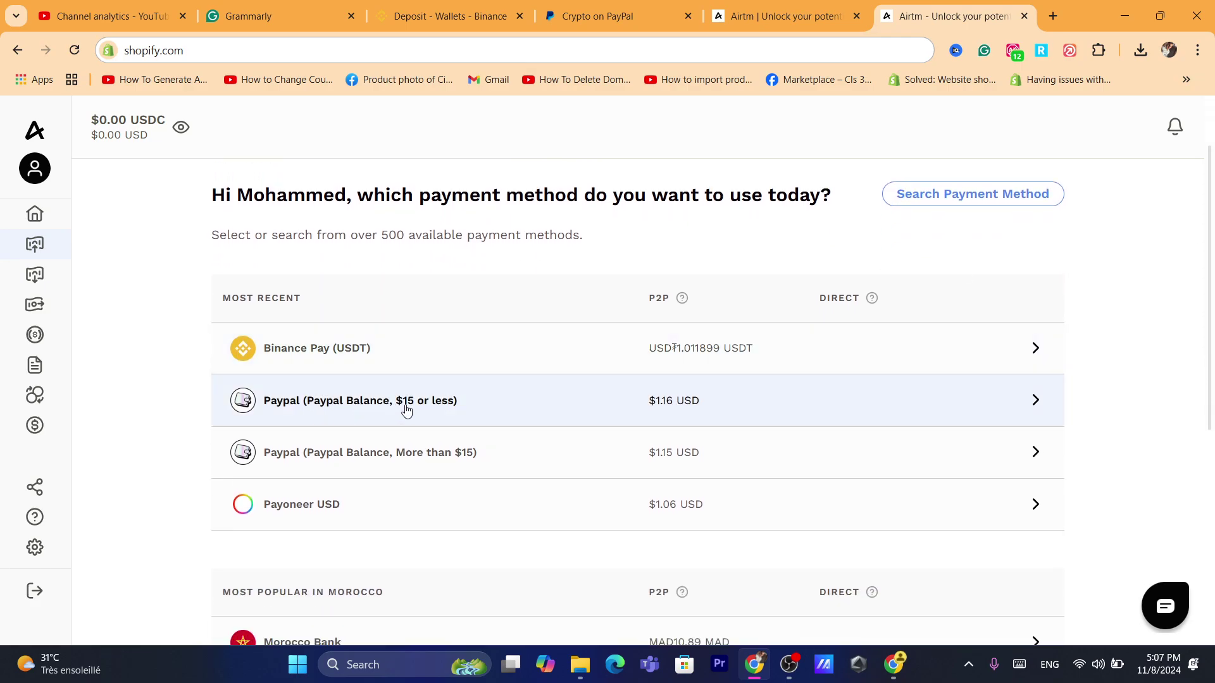
- Pick PayPal as the Airtm funding method and enter $100 to send
click(361, 413)
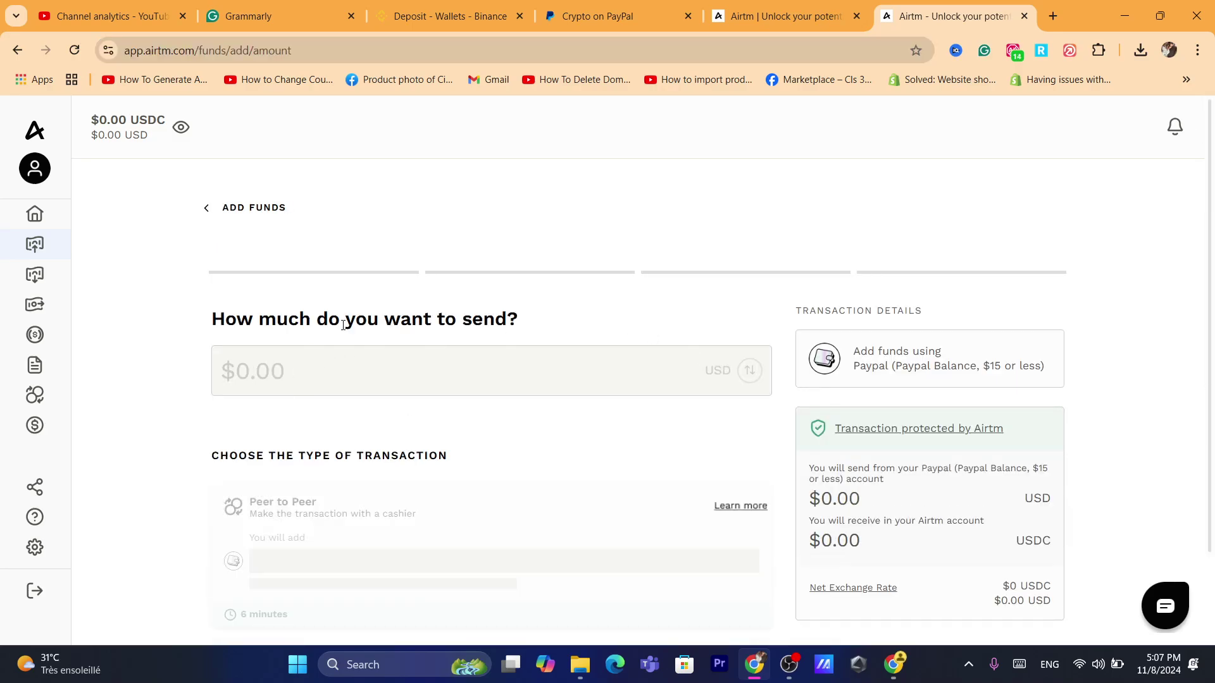
click(598, 16)
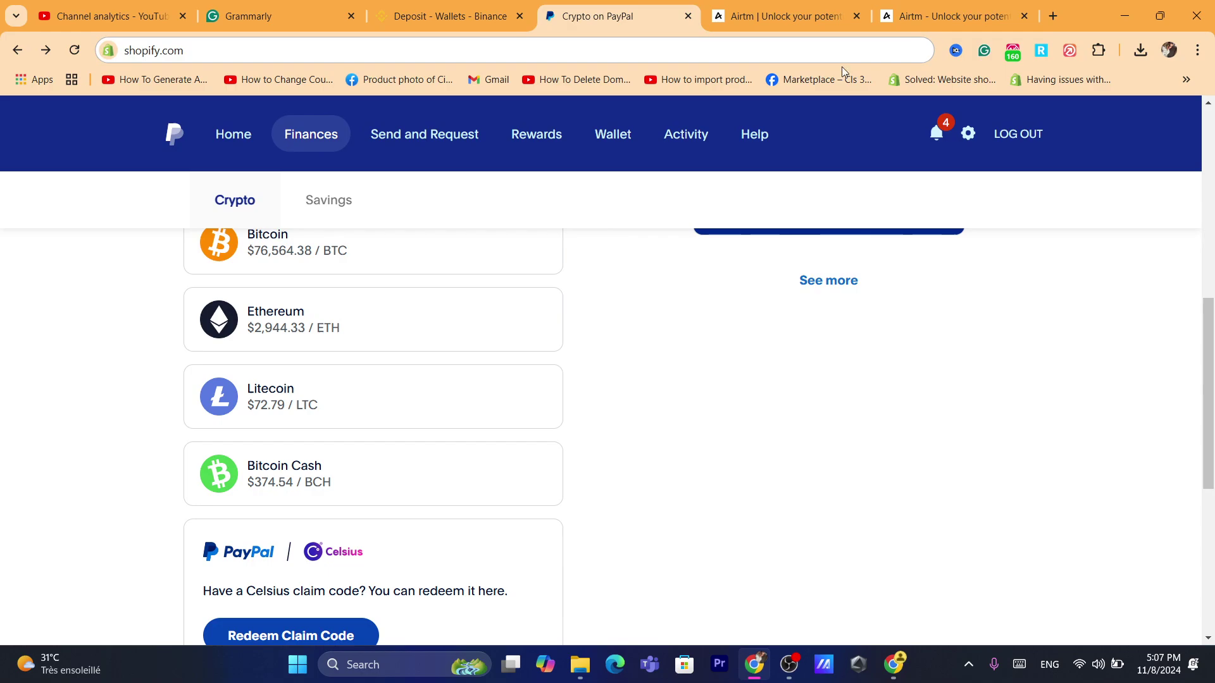
drag(880, 7, 785, 10)
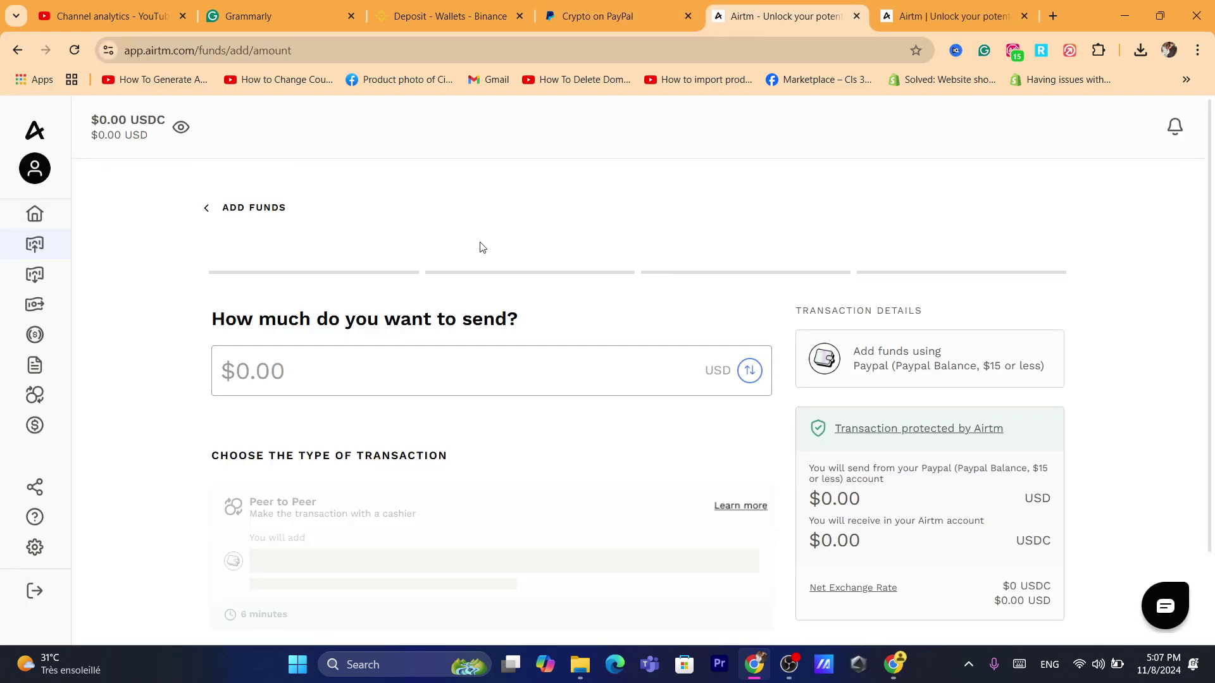
click(258, 383)
text(100)
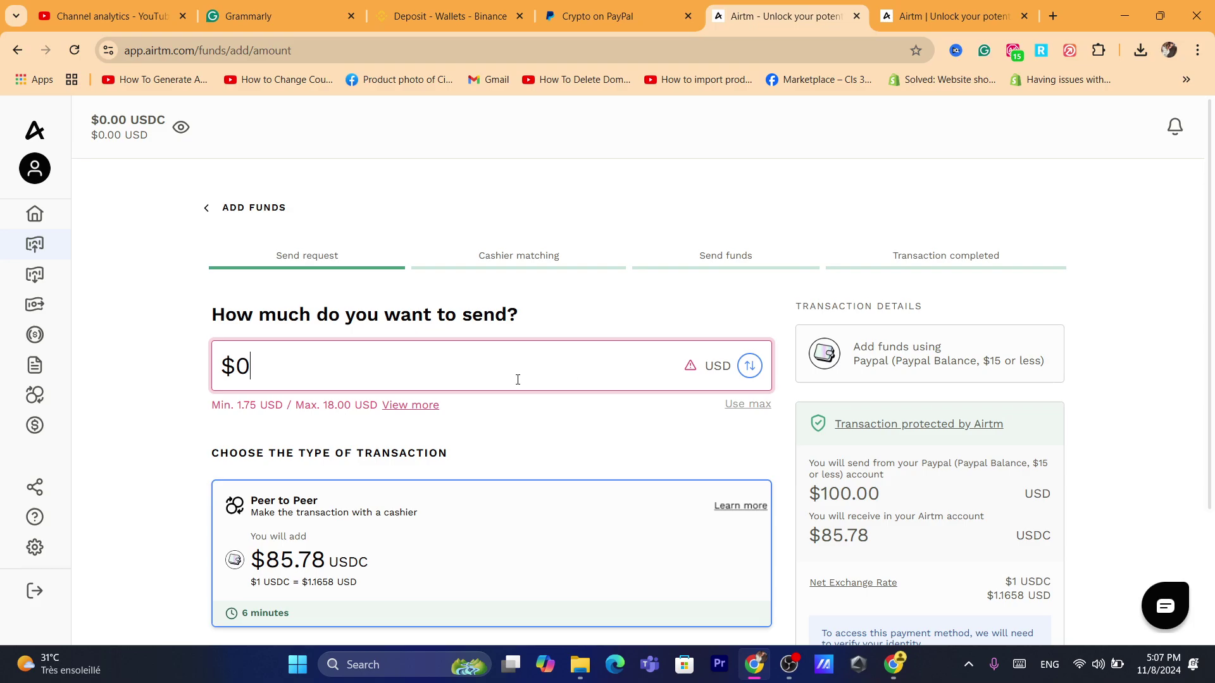
drag(1212, 198, 1213, 269)
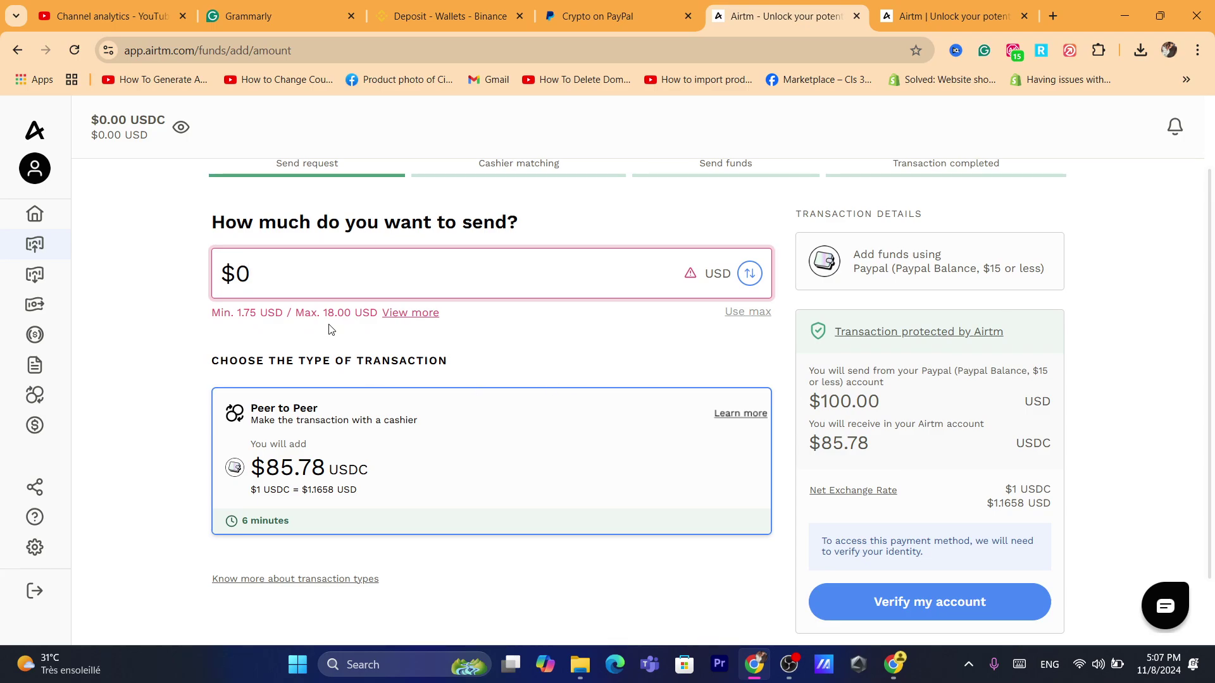
- Review the $100.00 quote of $85.78 USDC and its account verification requirement
key(shift+Left)
key(shift+Left)
triple_click(329, 356)
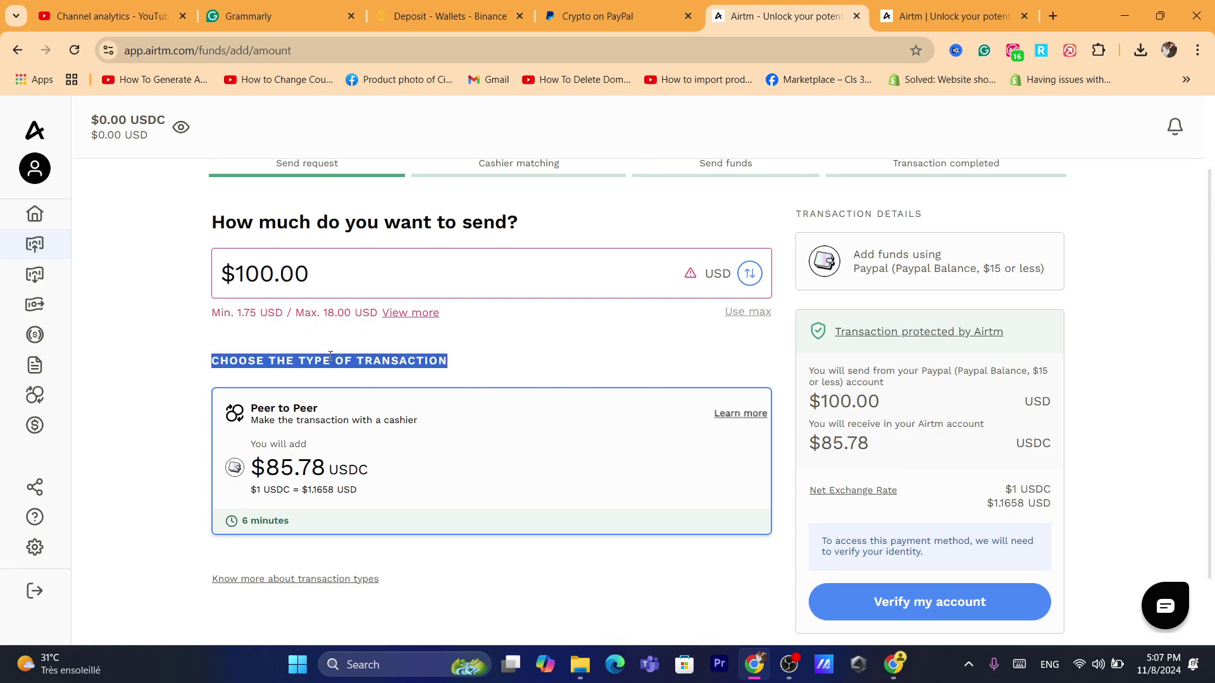
triple_click(327, 269)
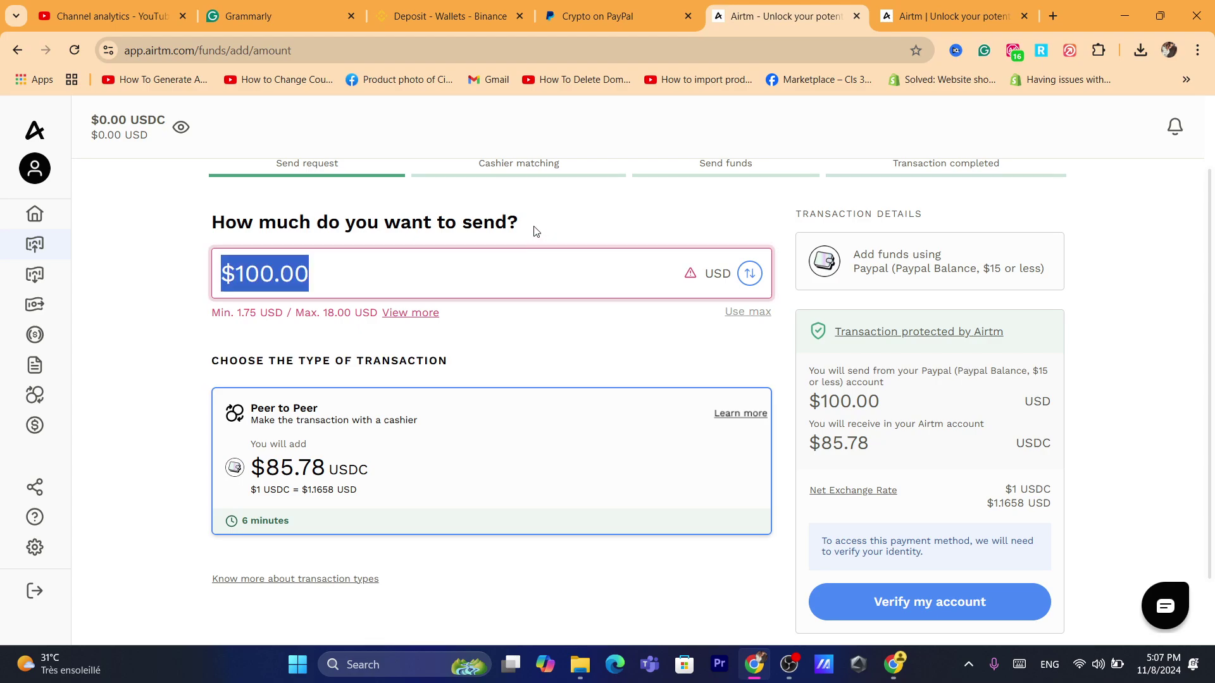
triple_click(486, 221)
click(344, 279)
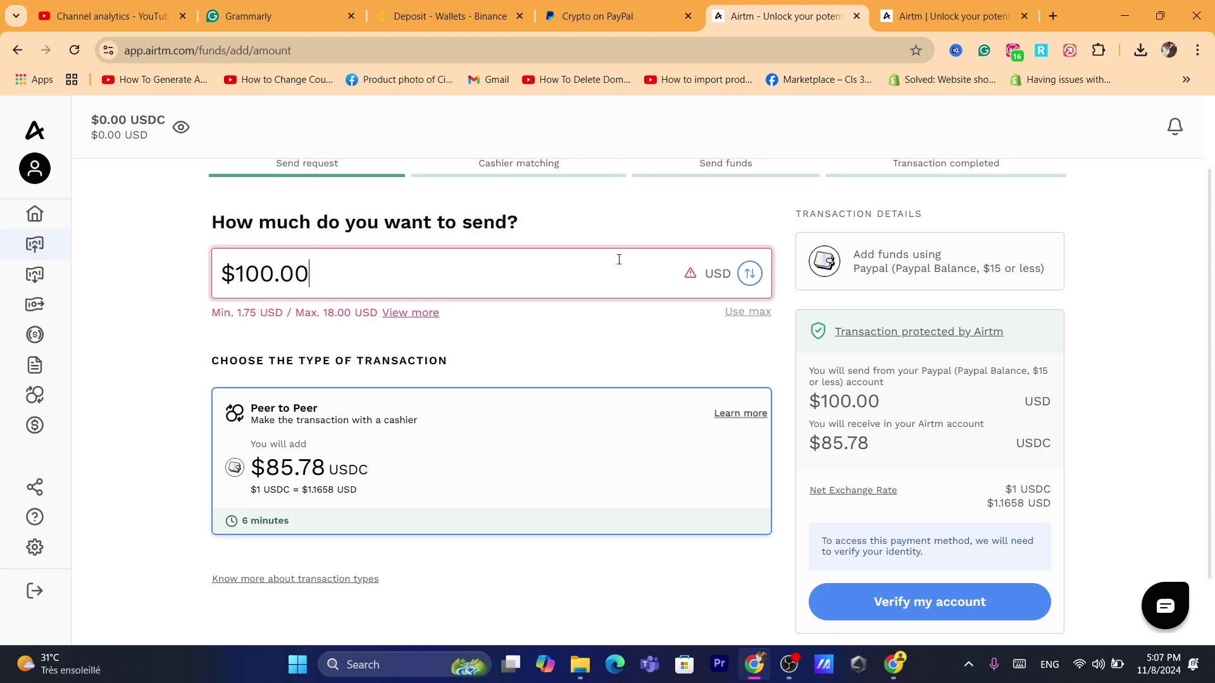
click(1176, 293)
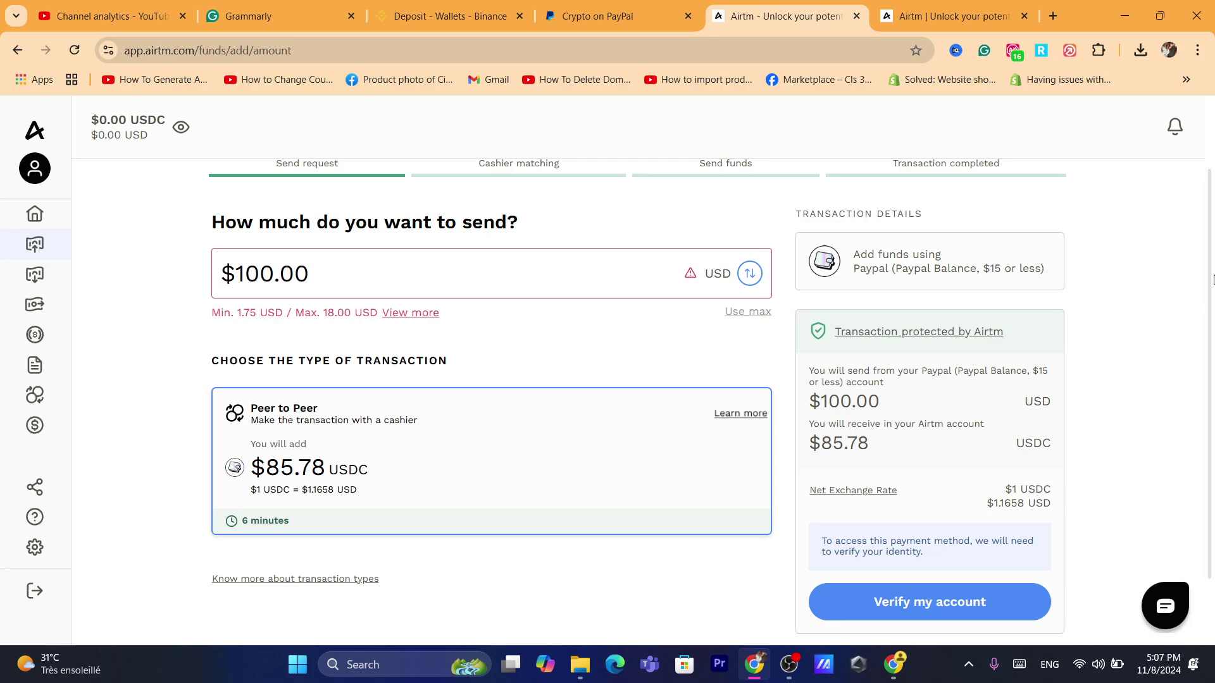
triple_click(342, 355)
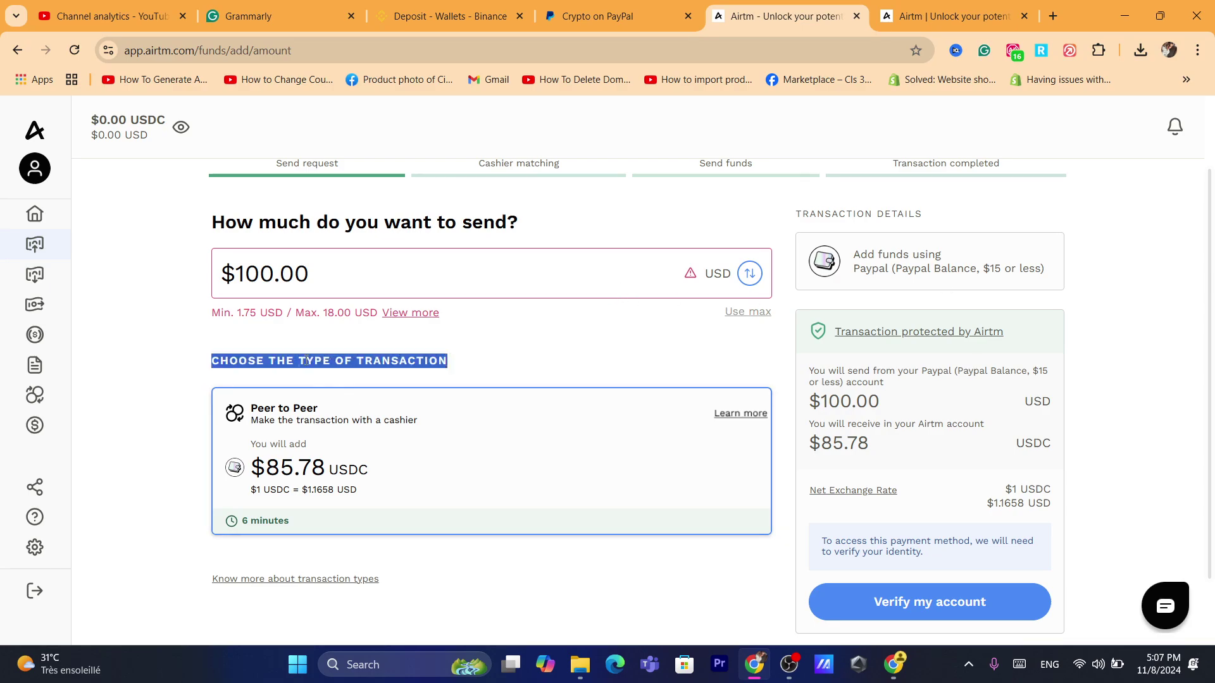
triple_click(379, 218)
click(538, 215)
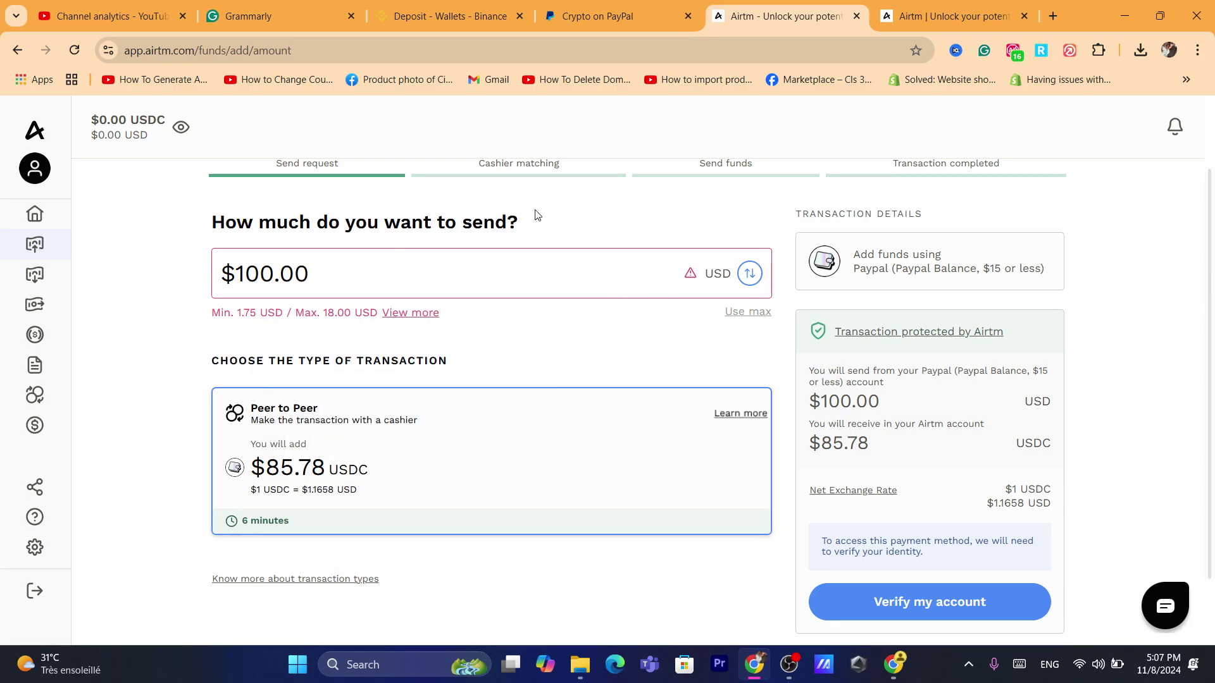
triple_click(311, 272)
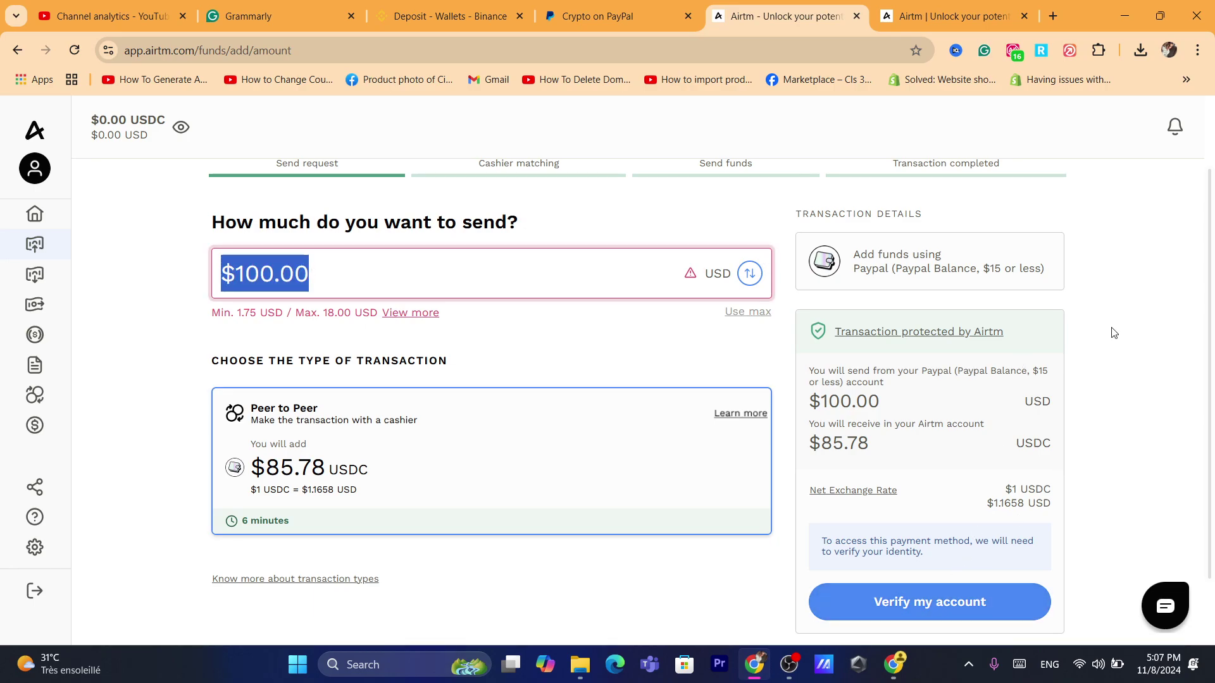
scroll(1114, 332, down, 2)
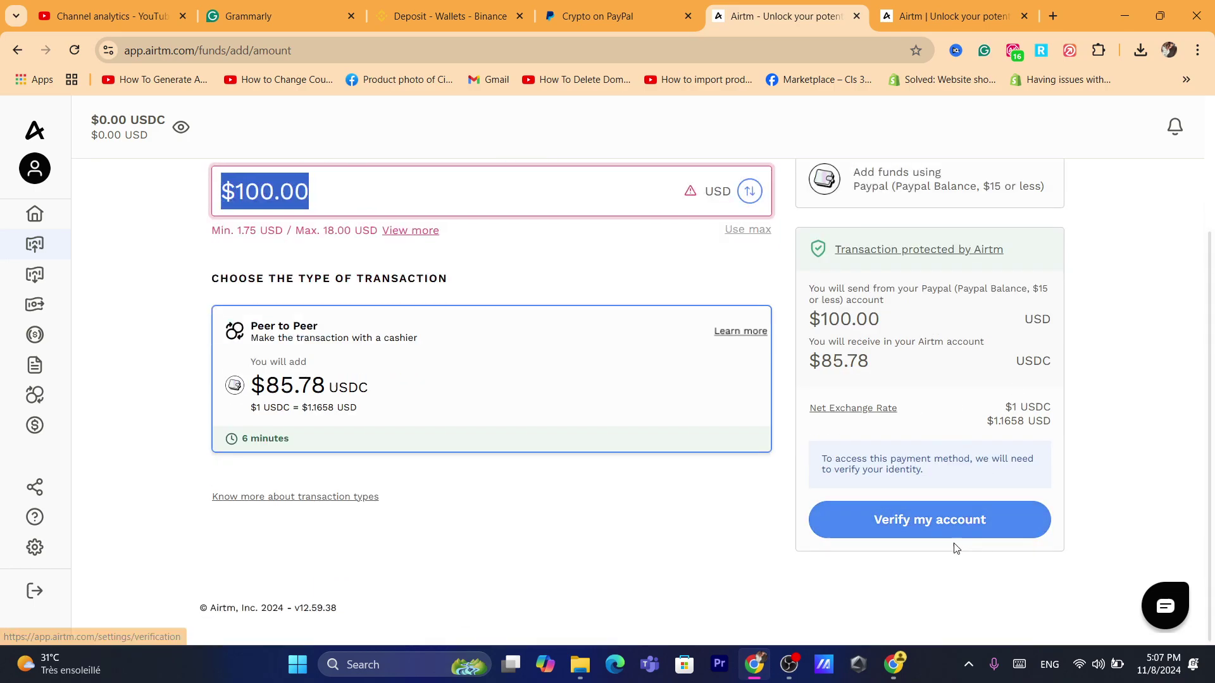
- Return to Airtm's Add funds payment method list
click(649, 49)
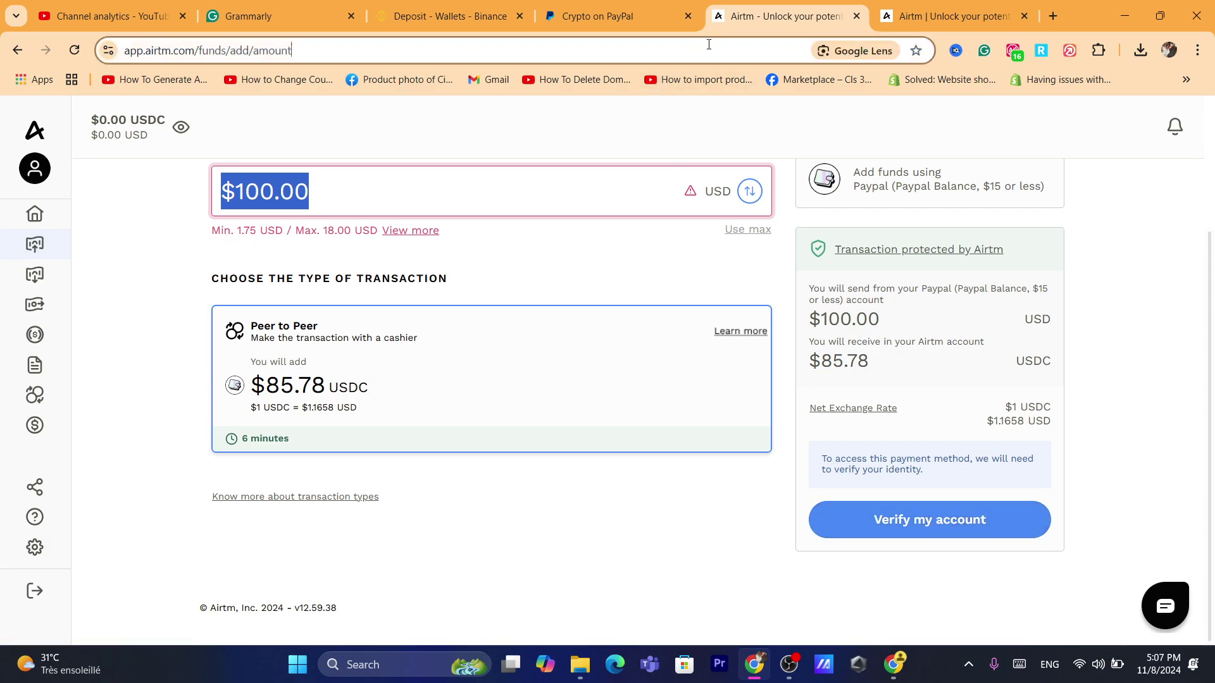
text(s)
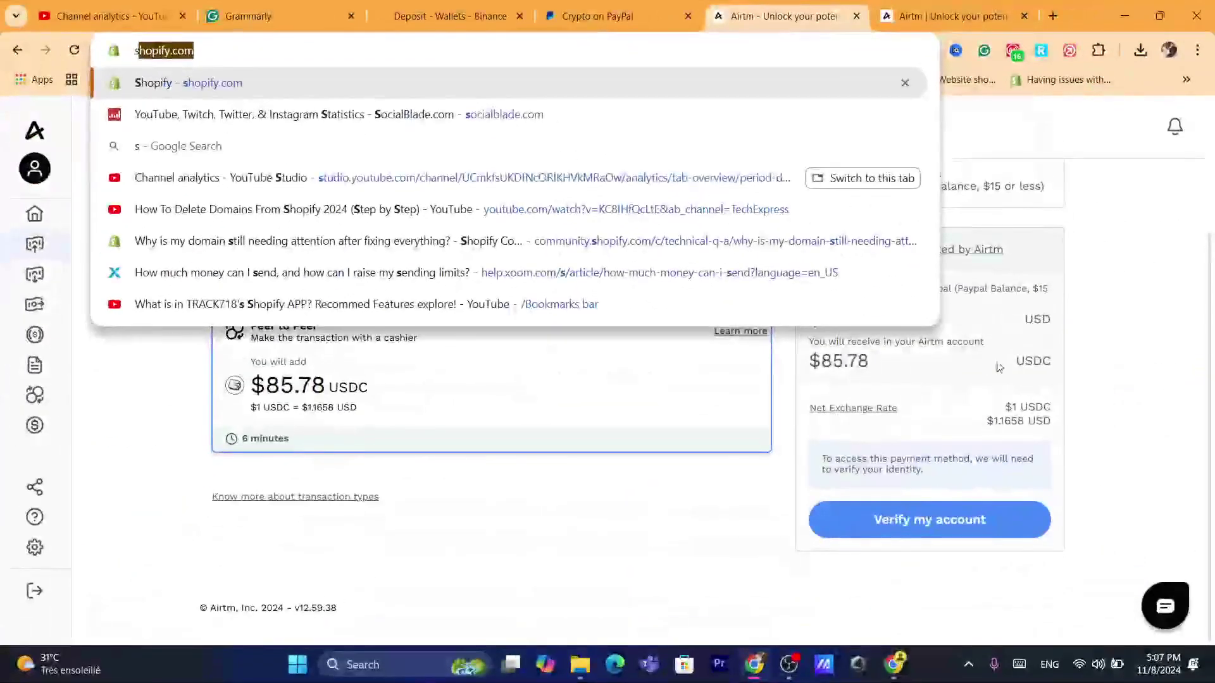
click(1186, 252)
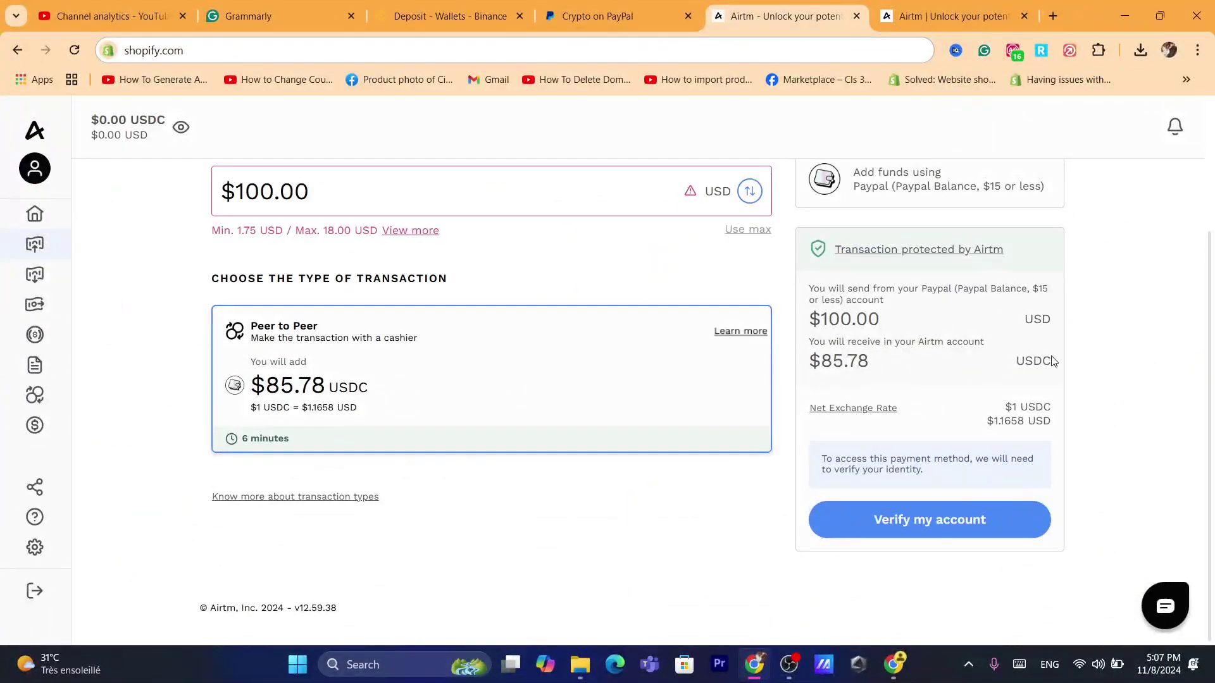
scroll(1186, 252, up, 2)
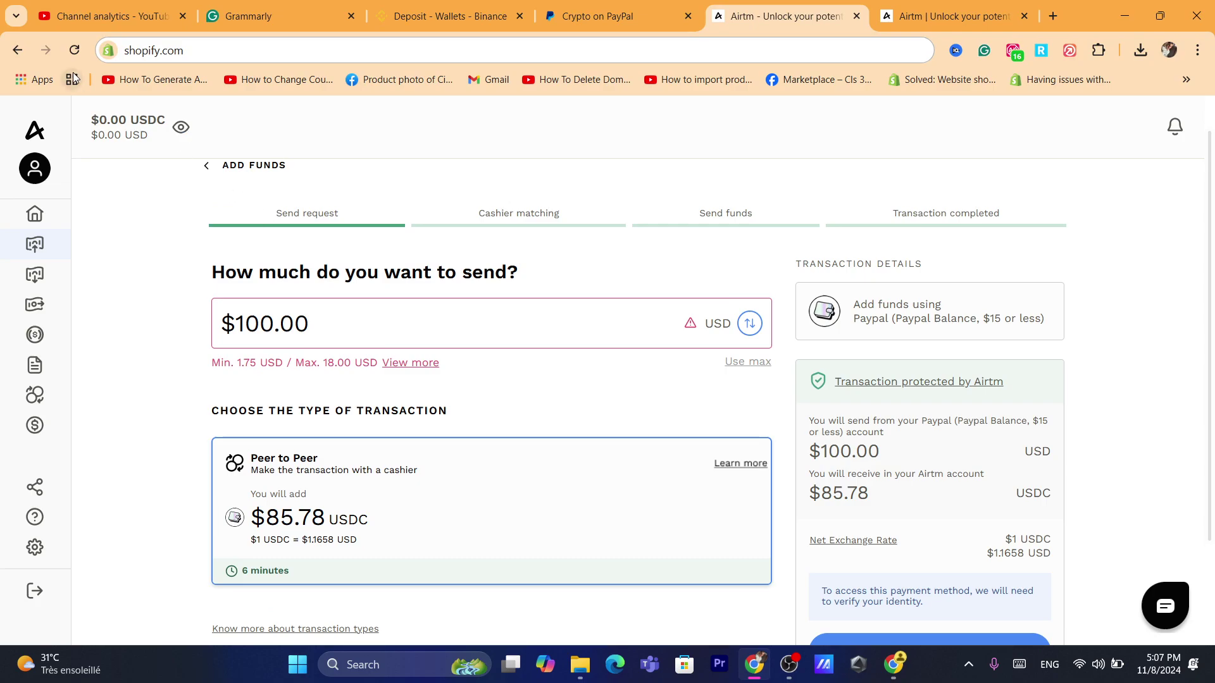
click(17, 50)
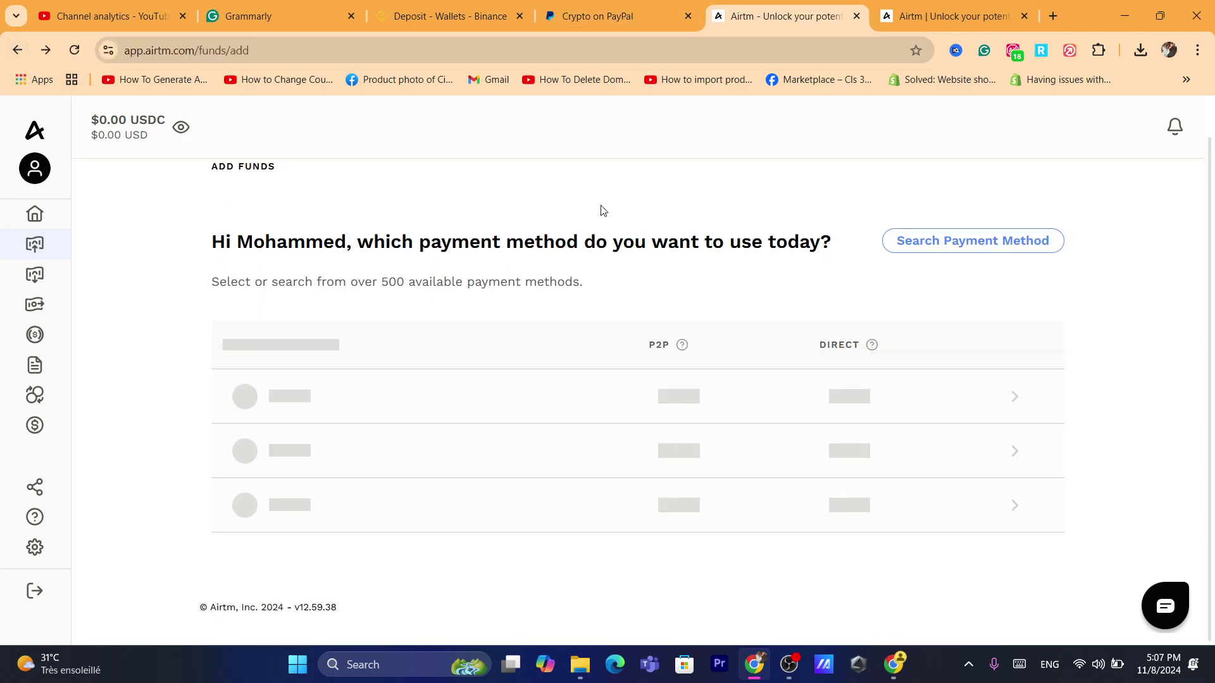
- From Airtm Home, start a withdrawal and choose Binance Pay (USDT) as the method
click(17, 50)
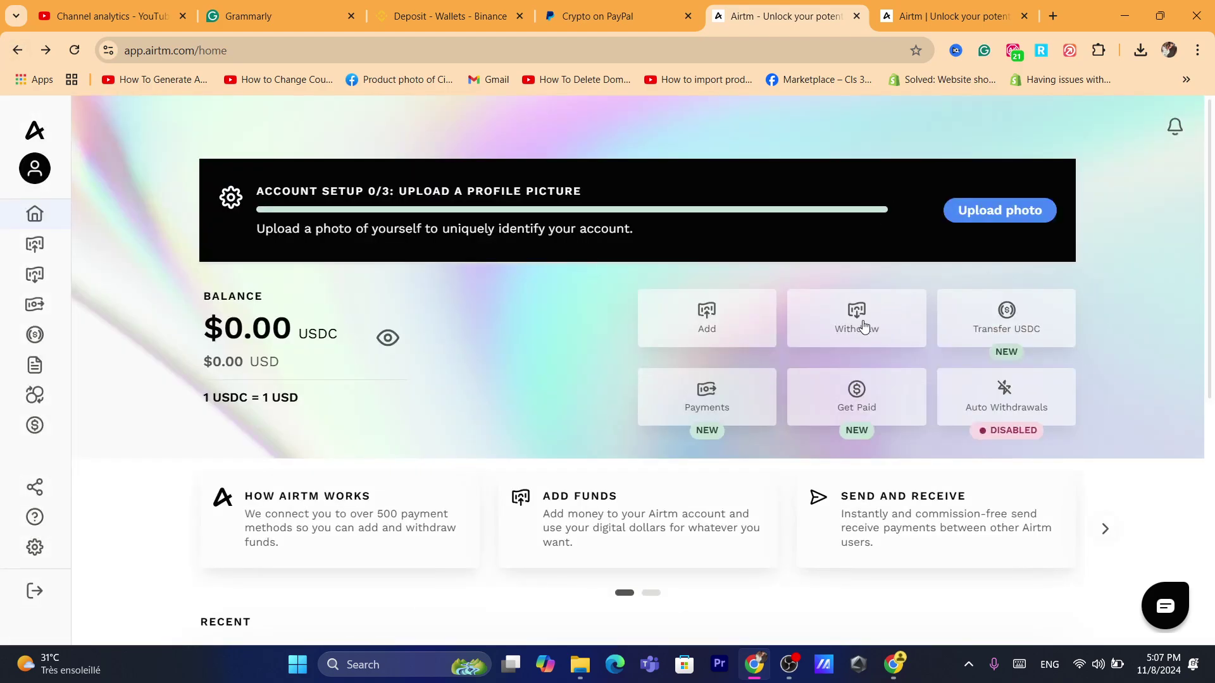
click(902, 330)
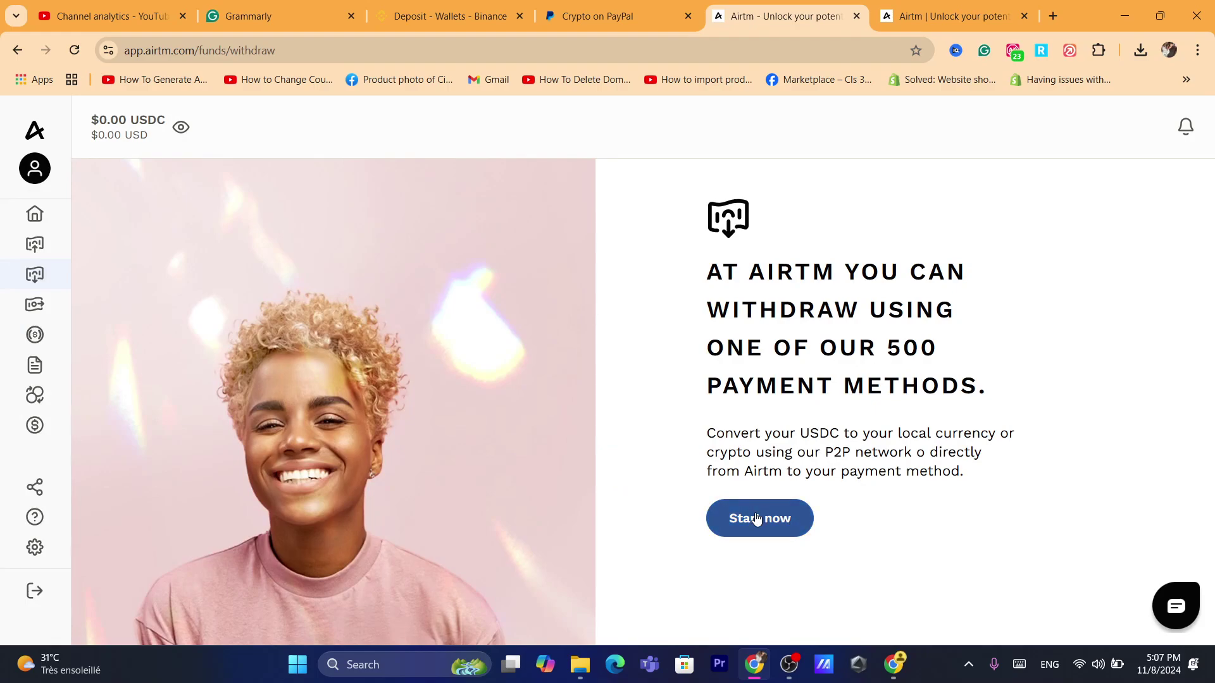
click(757, 520)
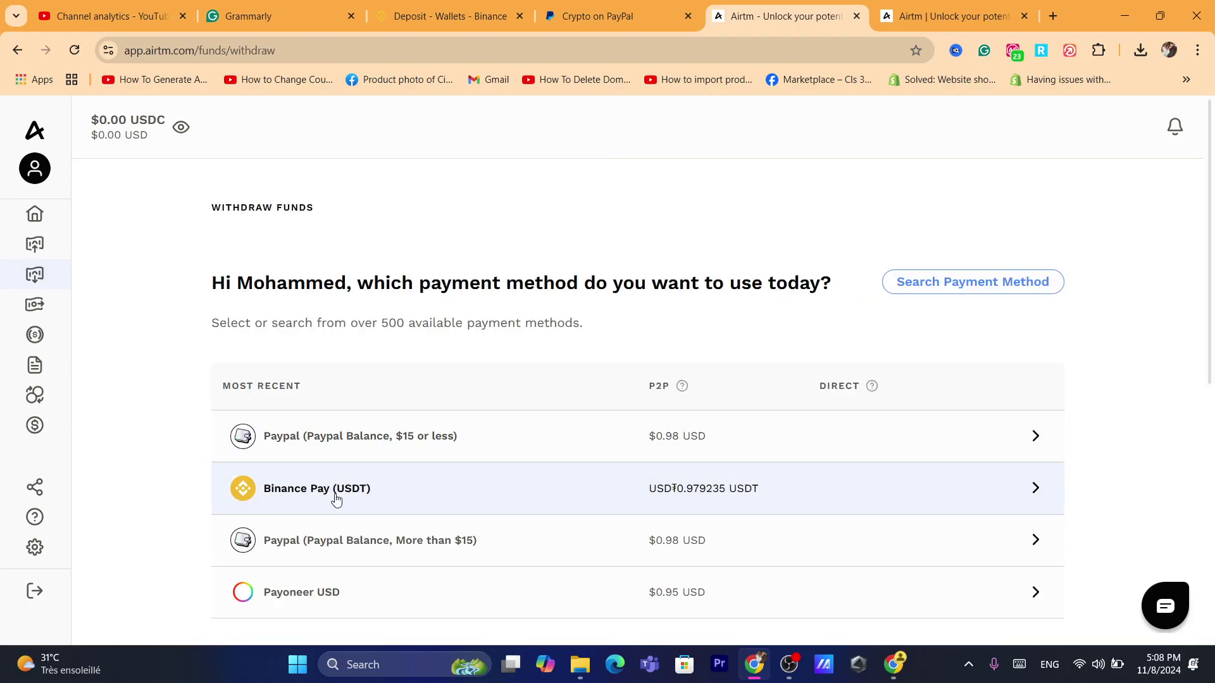
click(384, 496)
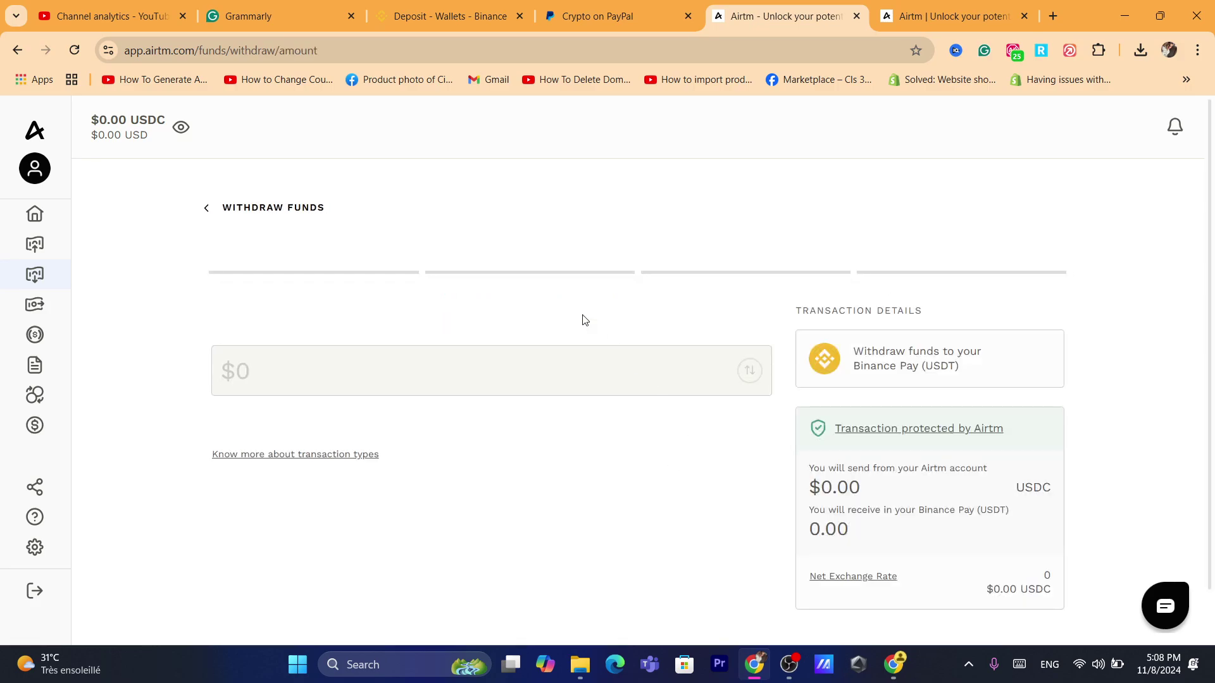
- Enter $100.00 as the Binance Pay withdrawal amount, quoting USD₮97.923451
click(292, 378)
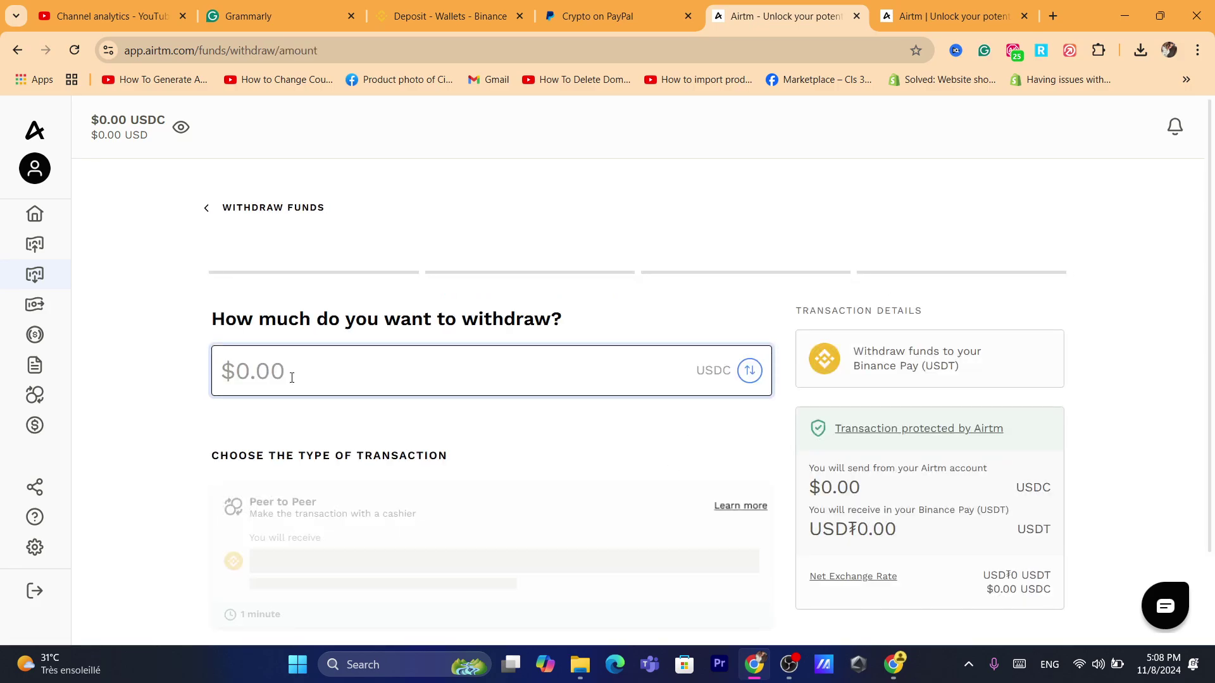
text(100)
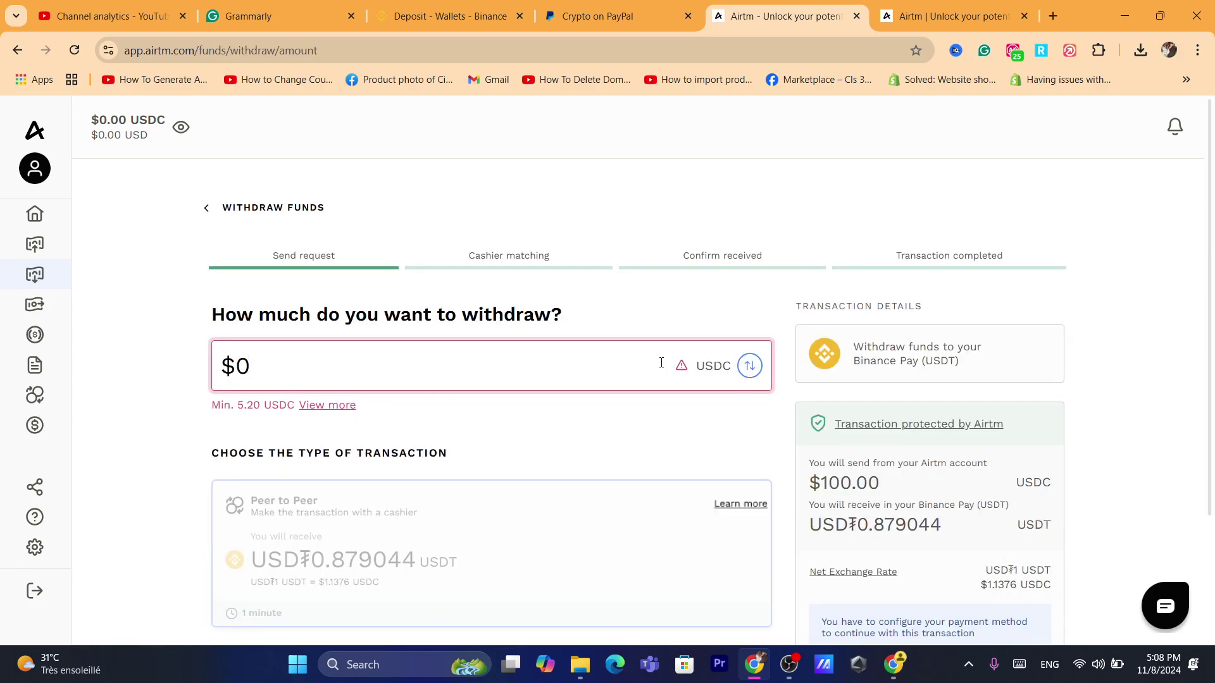
scroll(540, 231, down, 2)
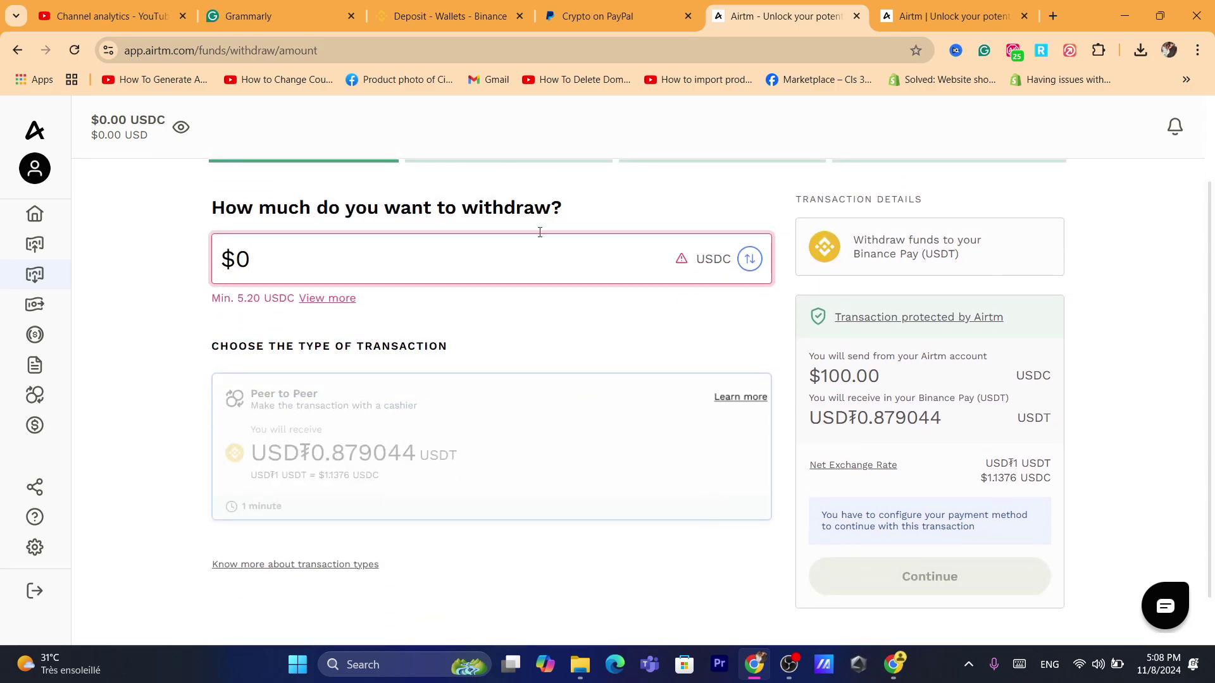
text(100)
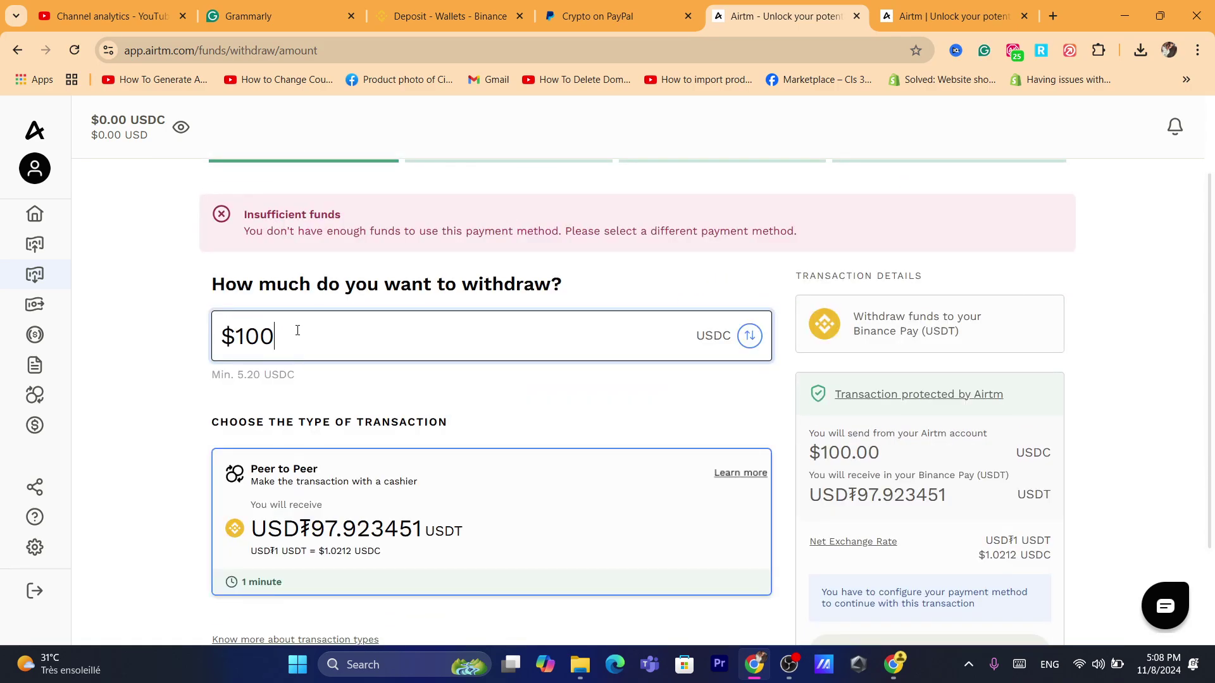
click(476, 267)
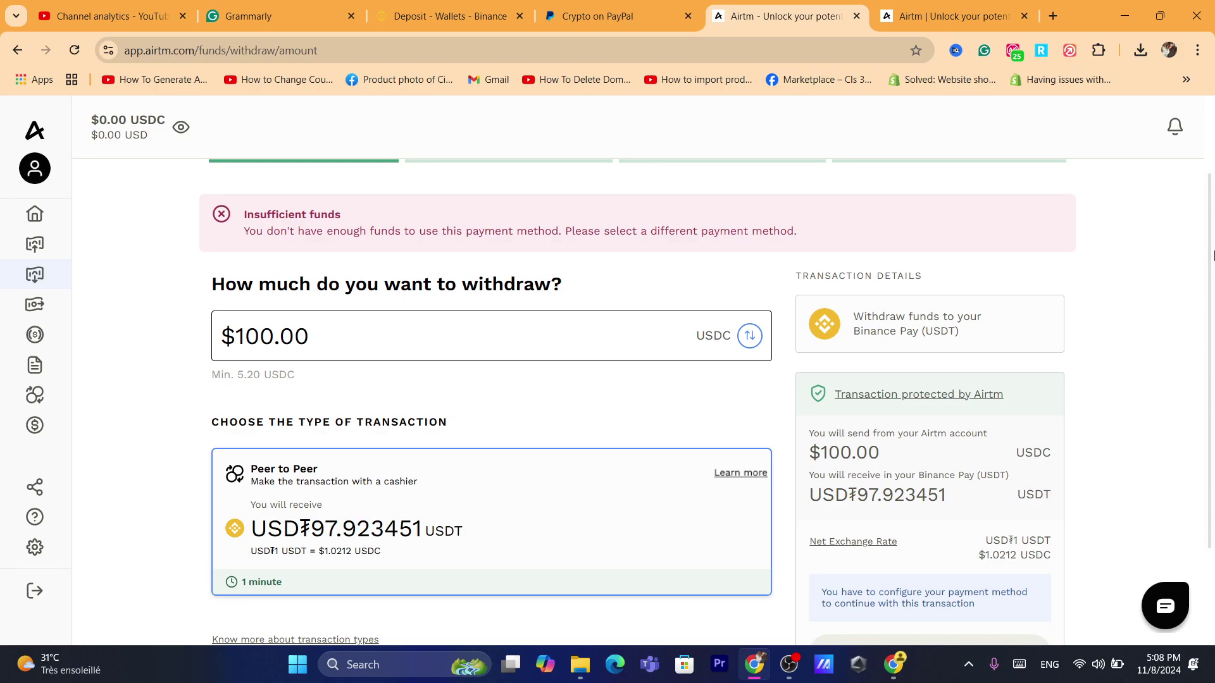
scroll(716, 326, down, 1)
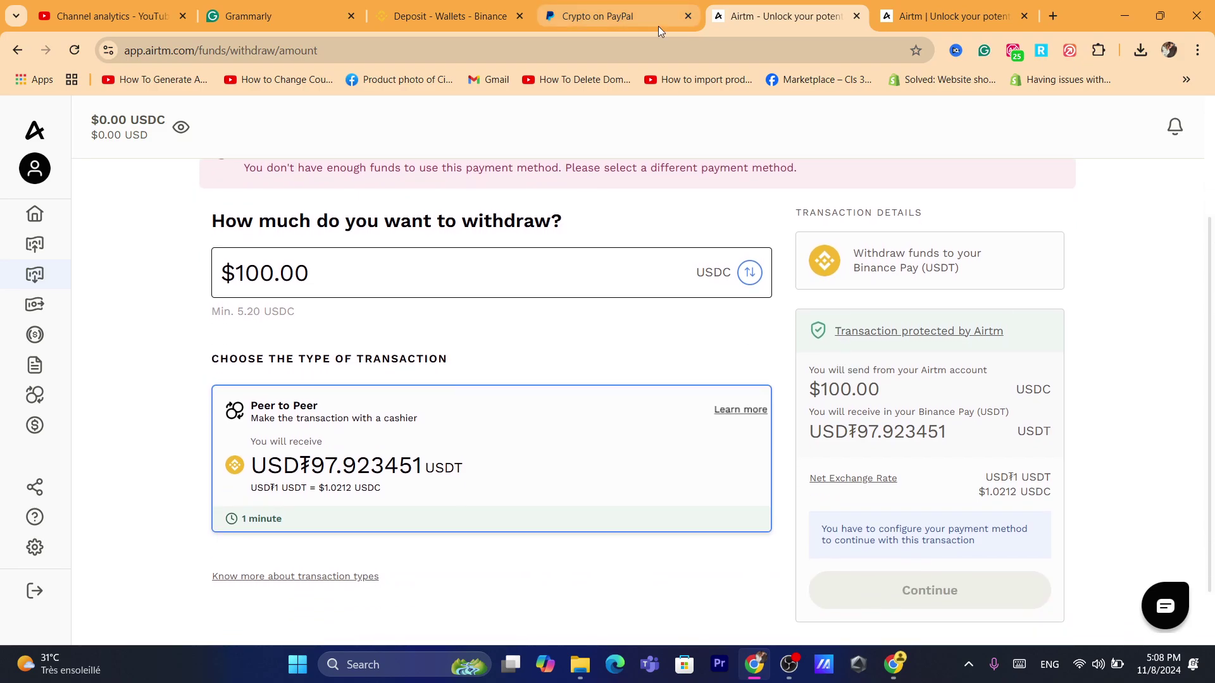
- Glance at the Binance BTC deposit page, then review Airtm's insufficient-funds warning
click(439, 6)
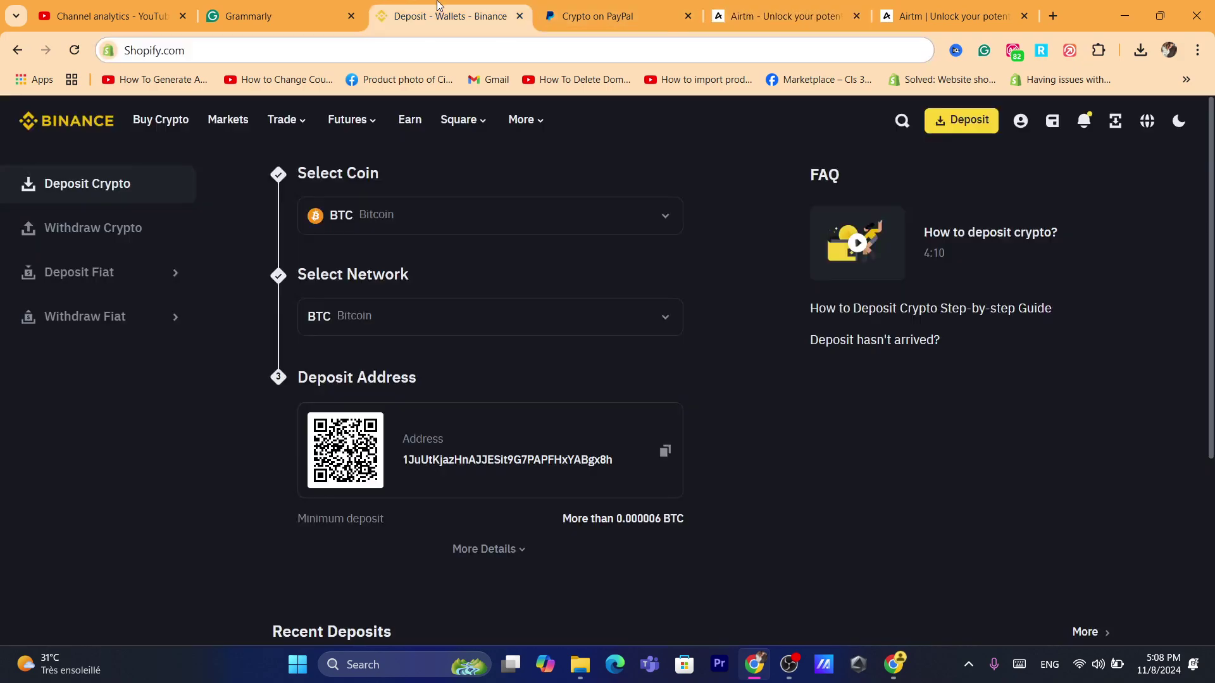
click(778, 7)
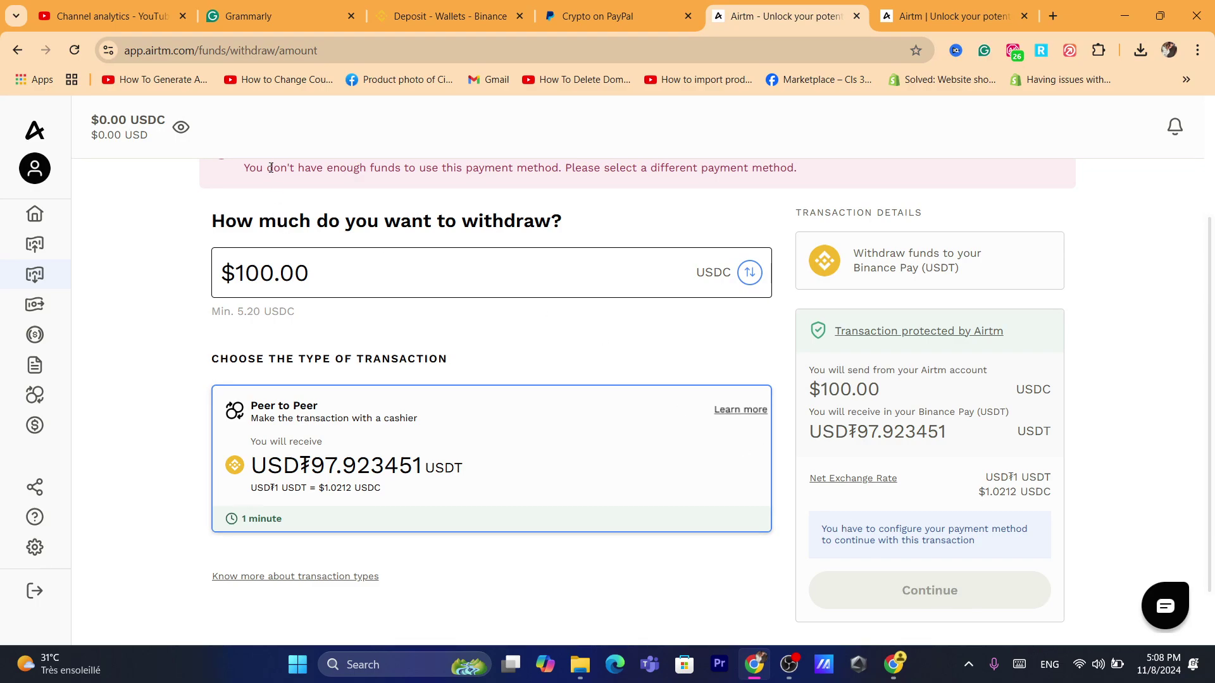
triple_click(557, 167)
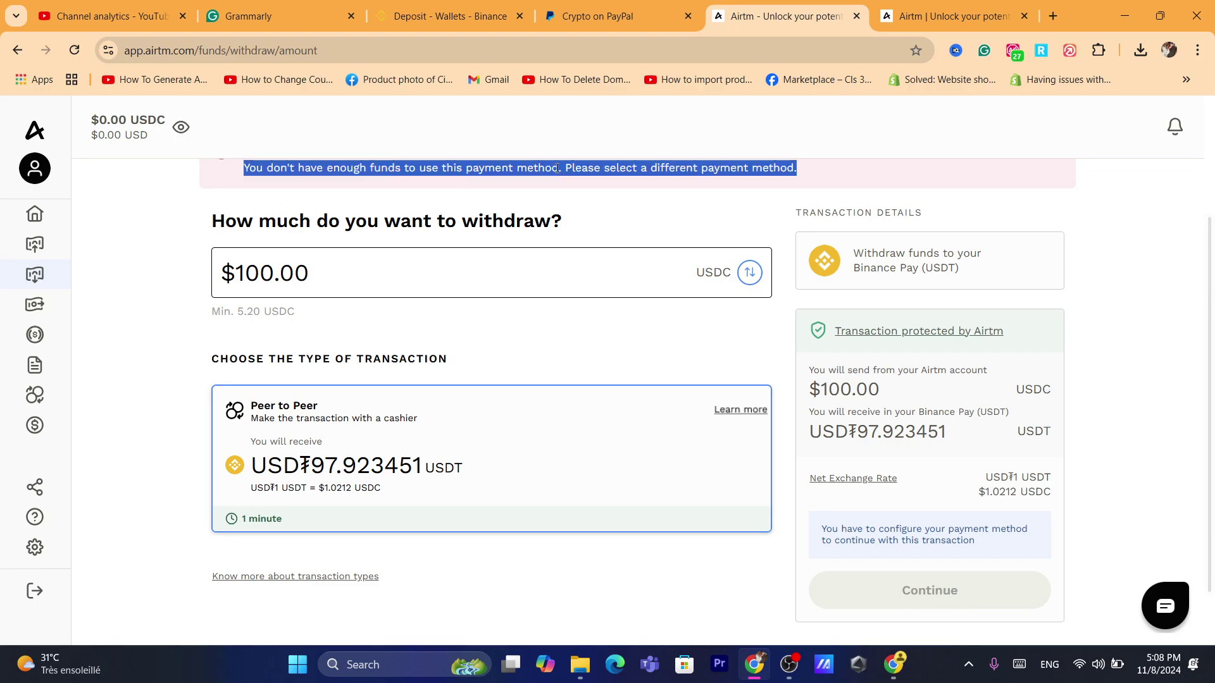
click(658, 190)
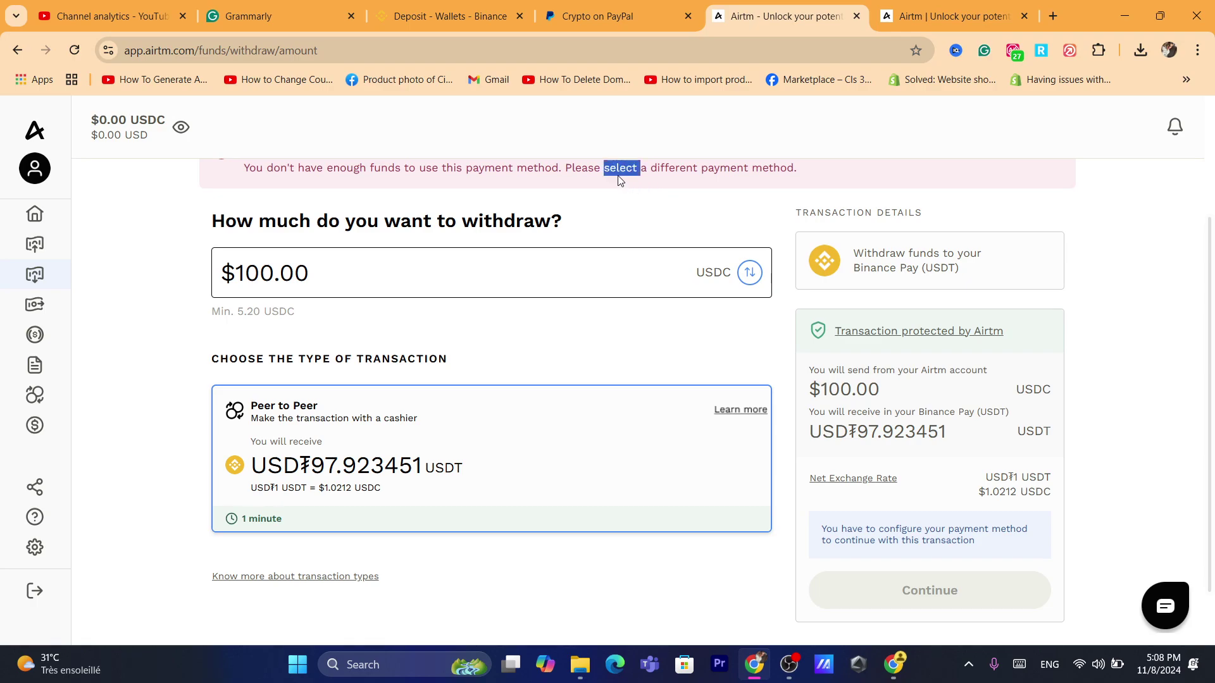